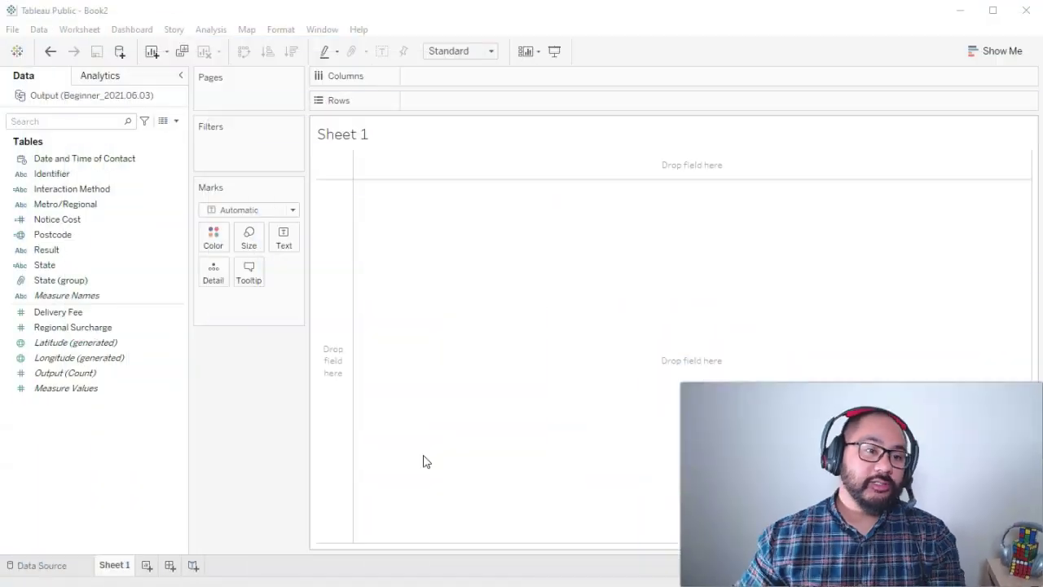
# Put Date and Time of Contact on Rows and SUM(Delivery Fee) on Columns
pyautogui.click(79, 265)
pyautogui.click(85, 163)
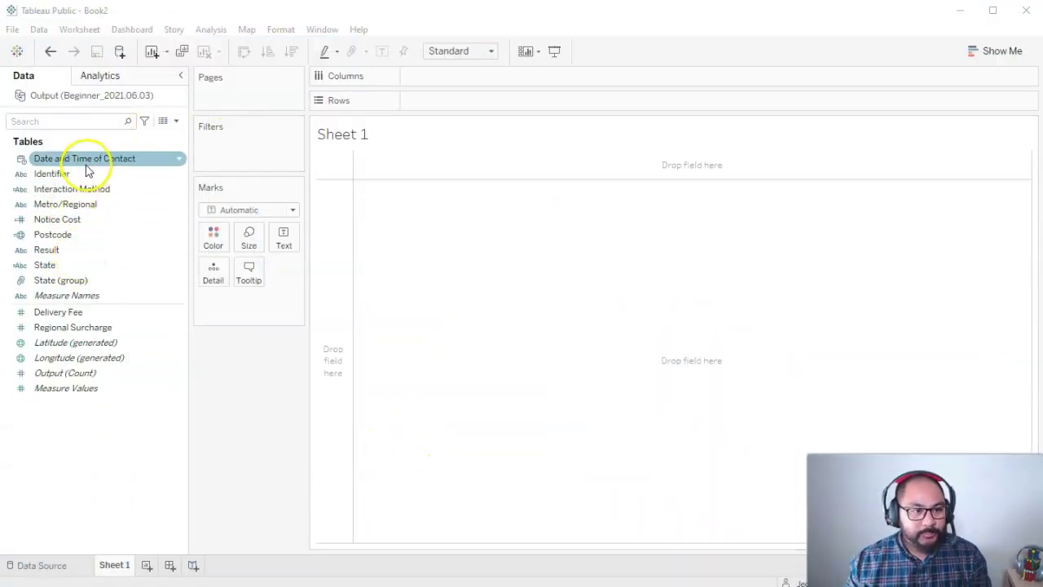
pyautogui.moveTo(86, 163); pyautogui.dragTo(517, 100)
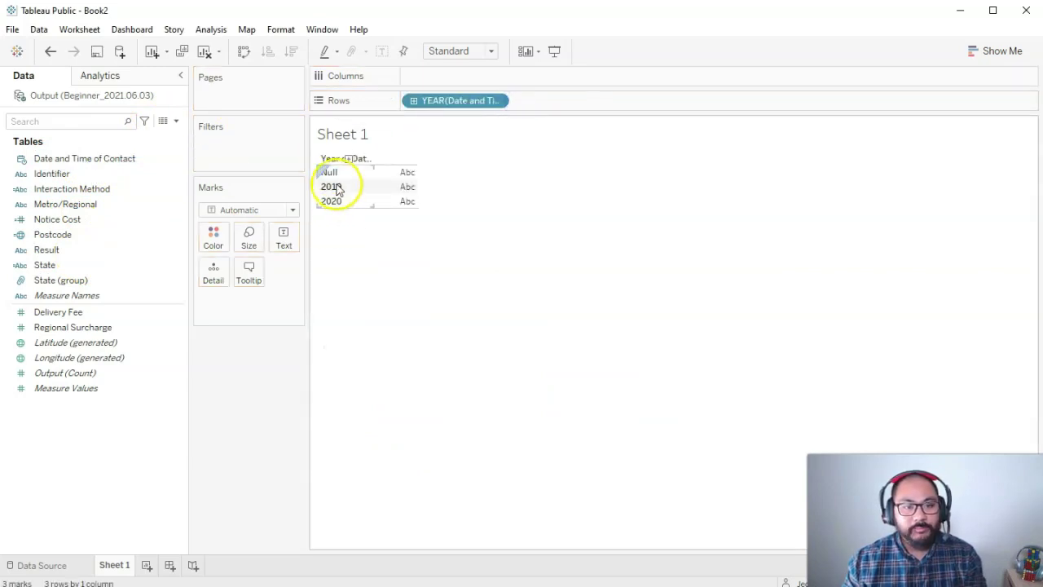
pyautogui.click(61, 313)
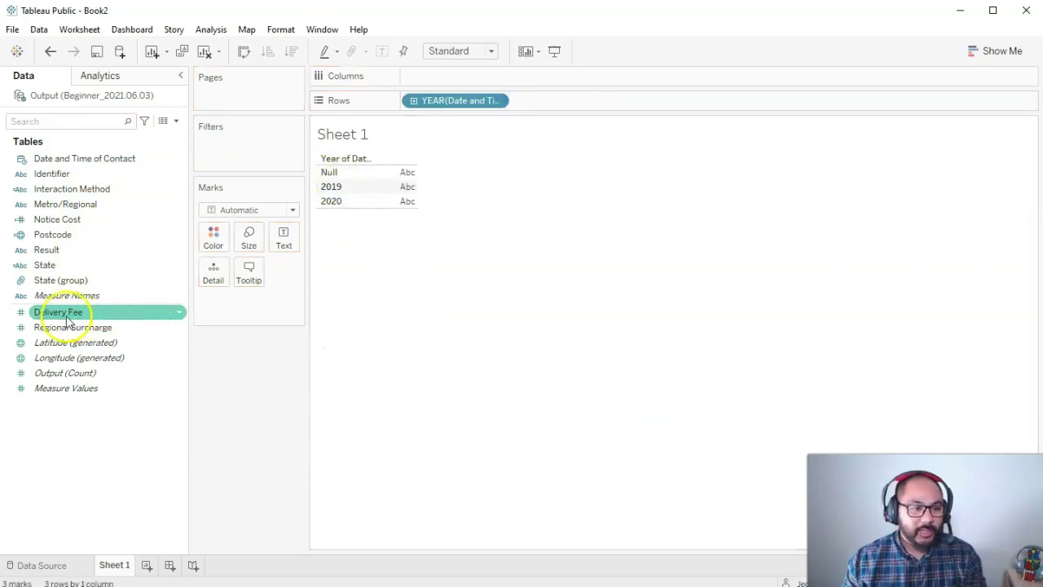
pyautogui.moveTo(62, 315); pyautogui.dragTo(461, 79)
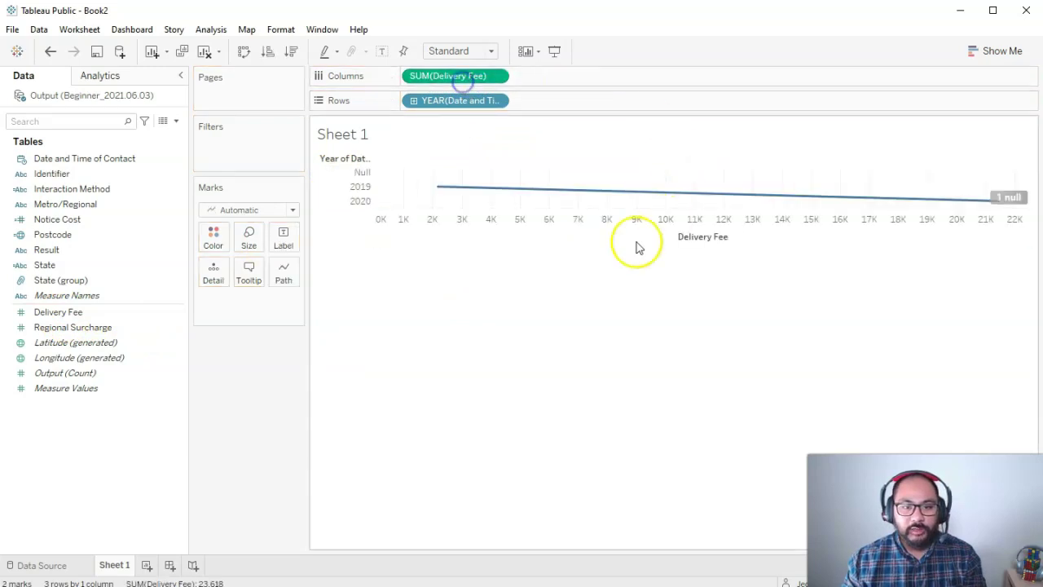
# Set the mark type to Bar and exclude the Null year, leaving 2019 and 2020
pyautogui.click(439, 82)
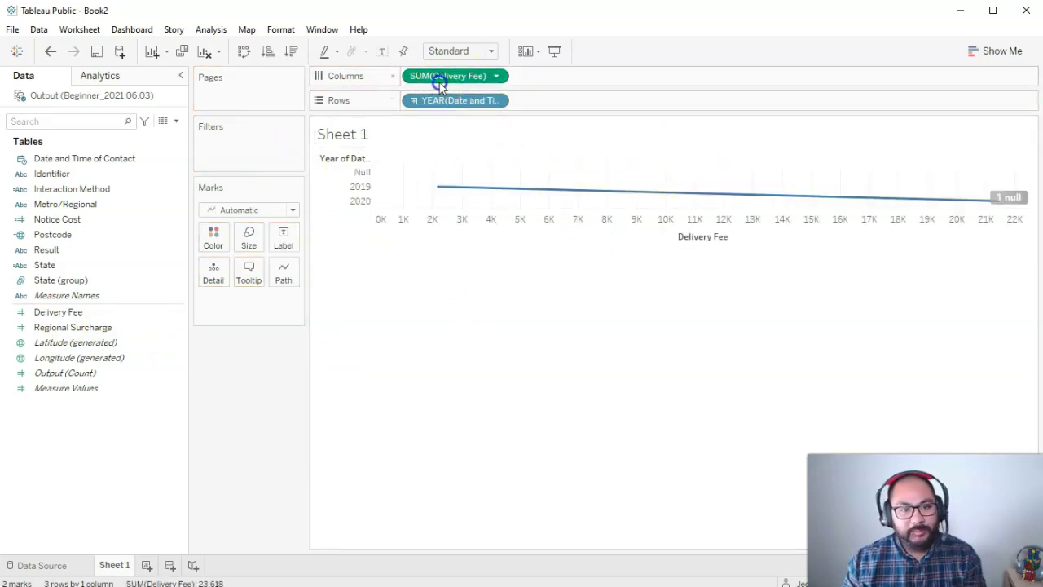
pyautogui.click(251, 210)
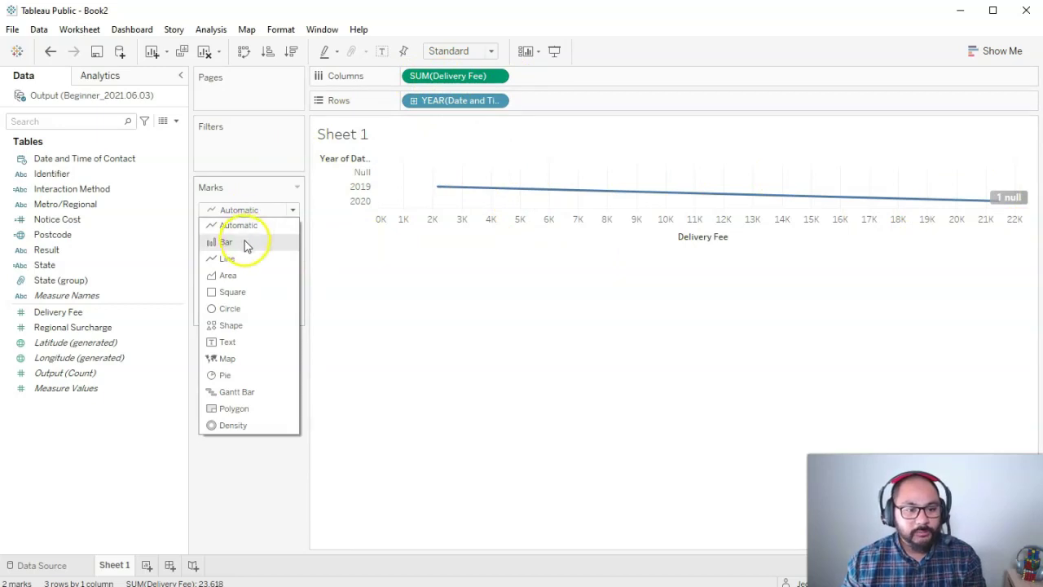
pyautogui.click(247, 246)
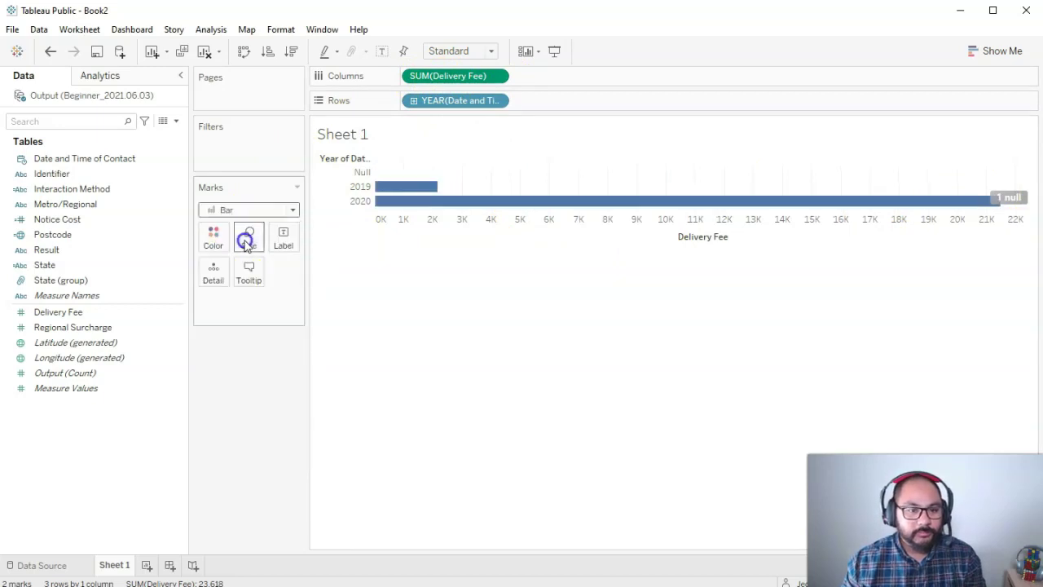
pyautogui.click(341, 172)
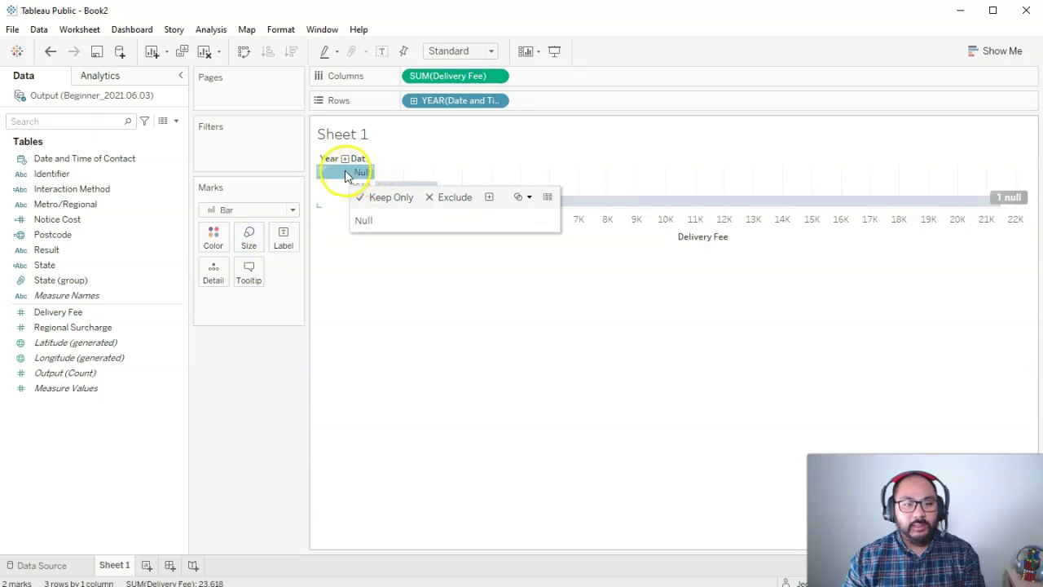
pyautogui.click(452, 174)
pyautogui.click(342, 172)
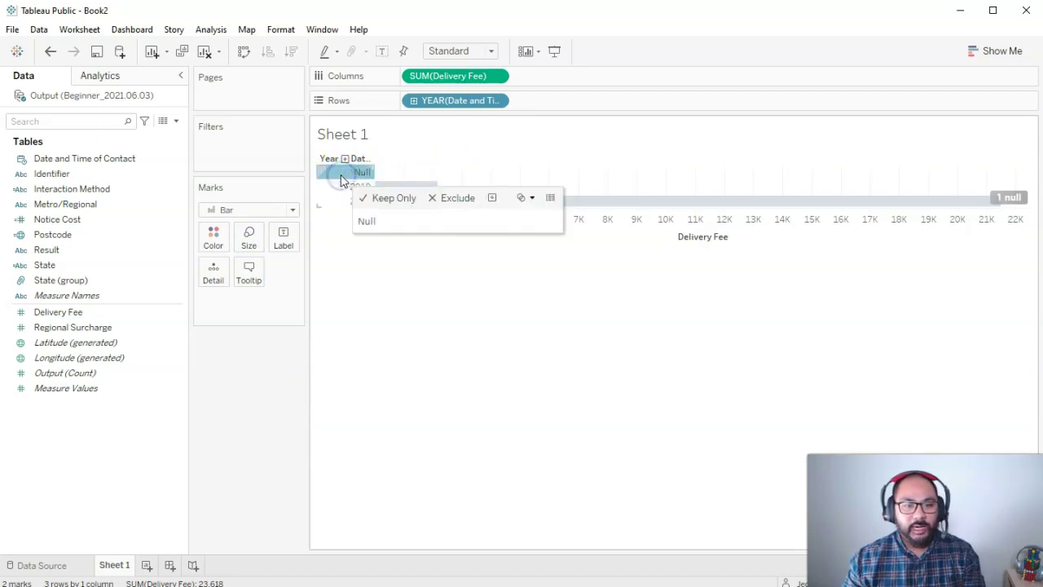
pyautogui.click(433, 198)
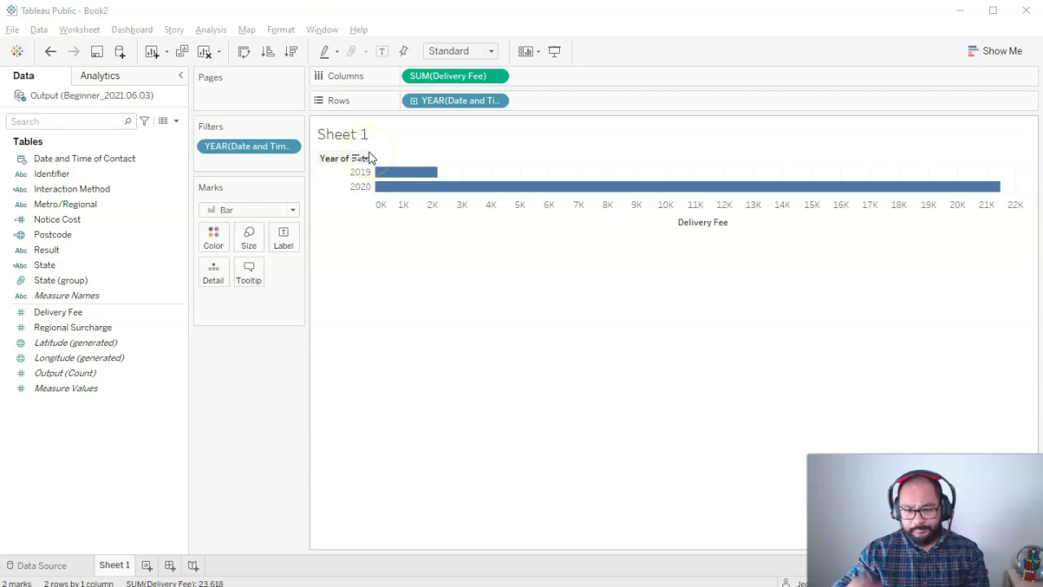
pyautogui.moveTo(402, 86); pyautogui.dragTo(411, 105)
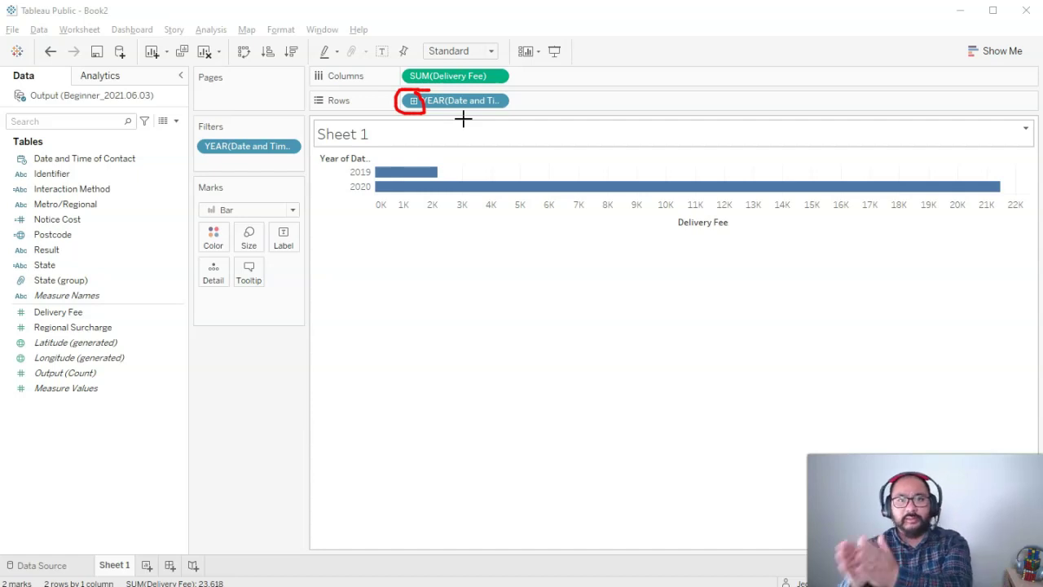
pyautogui.press('Escape')
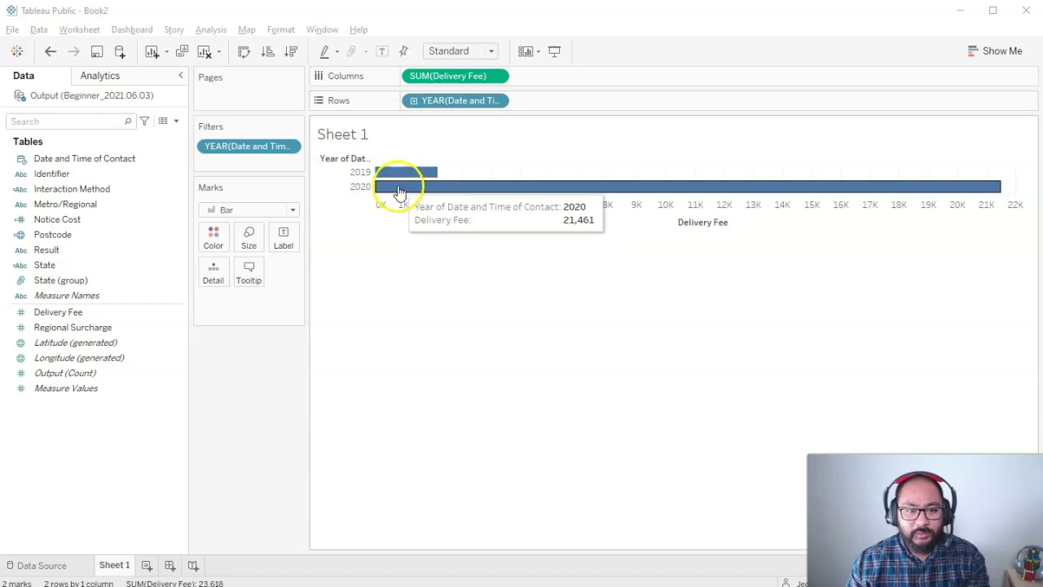
pyautogui.click(414, 101)
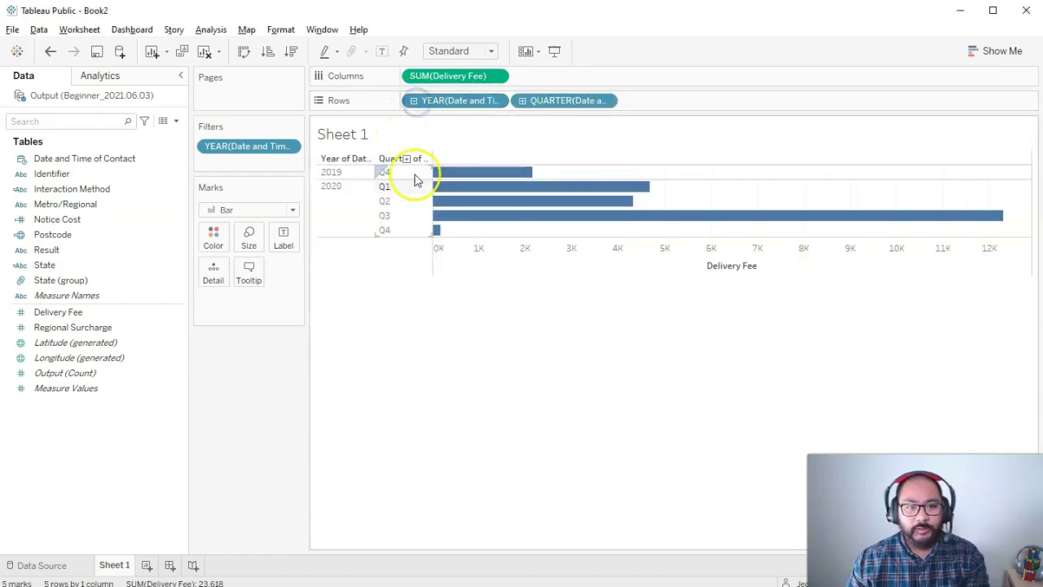
pyautogui.click(522, 100)
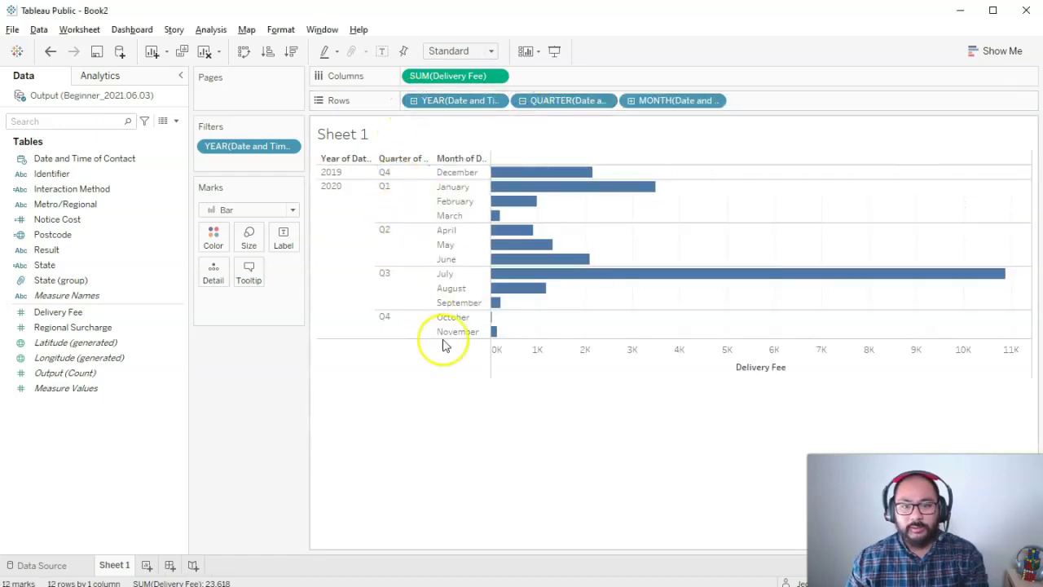
pyautogui.click(629, 101)
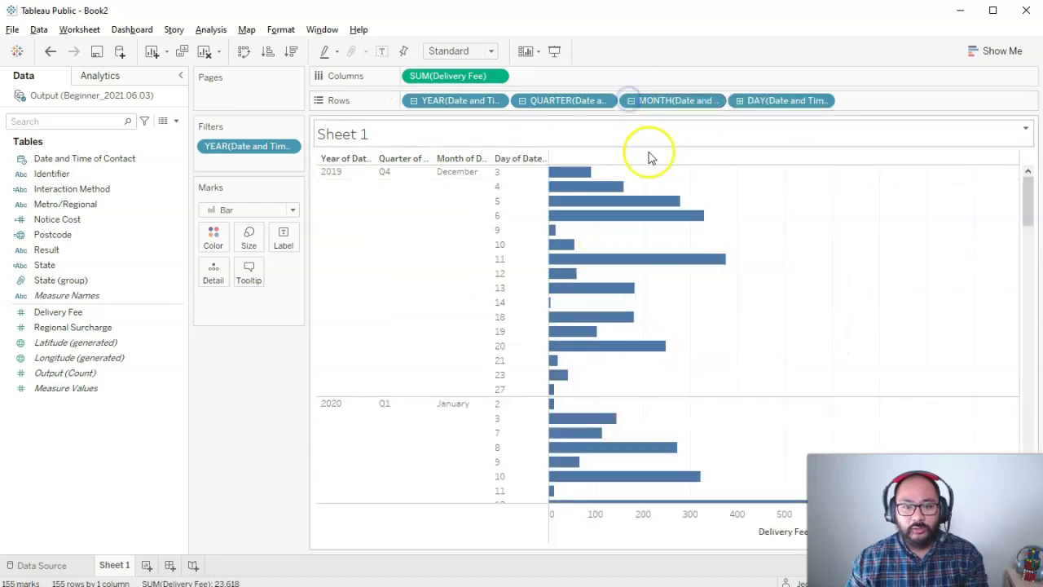
pyautogui.click(738, 100)
pyautogui.click(848, 101)
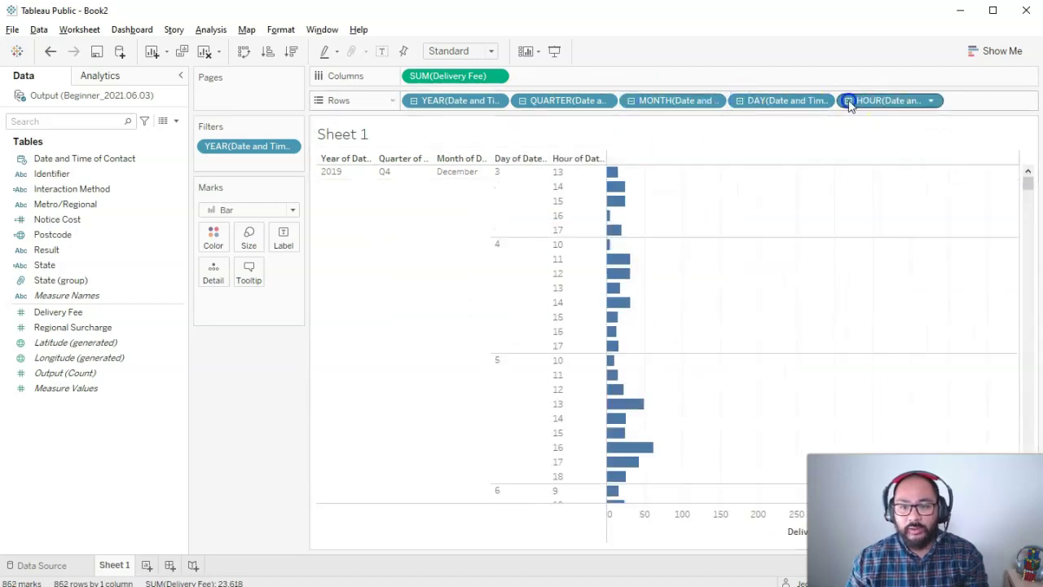
pyautogui.click(824, 101)
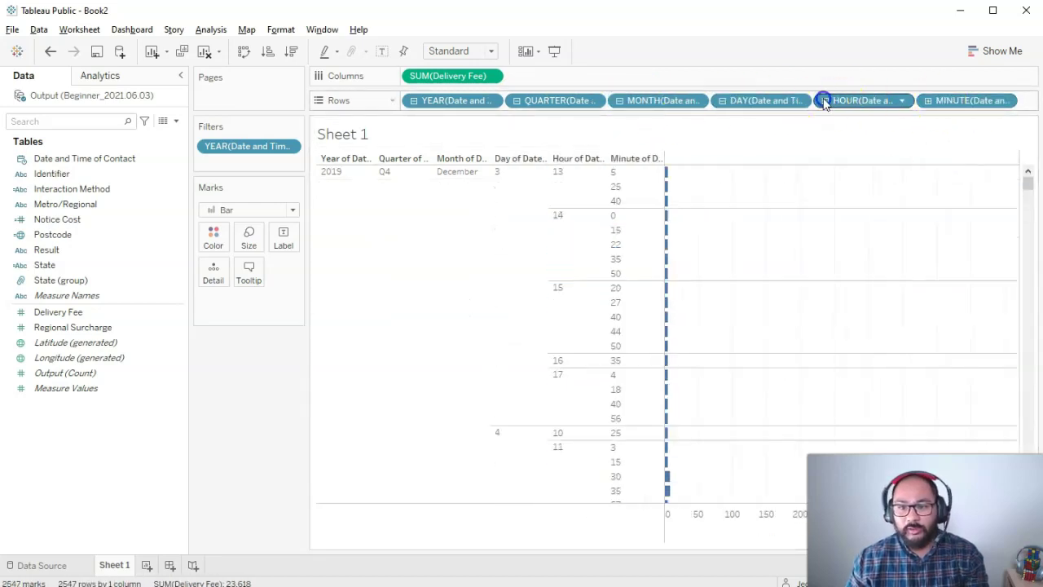
pyautogui.click(738, 101)
pyautogui.click(629, 101)
pyautogui.click(522, 101)
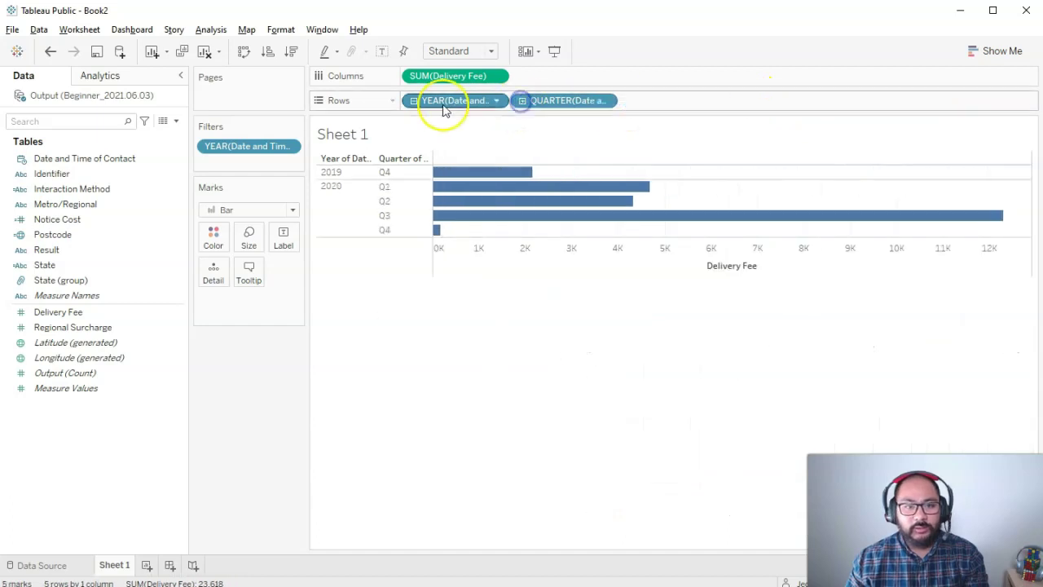
pyautogui.click(414, 100)
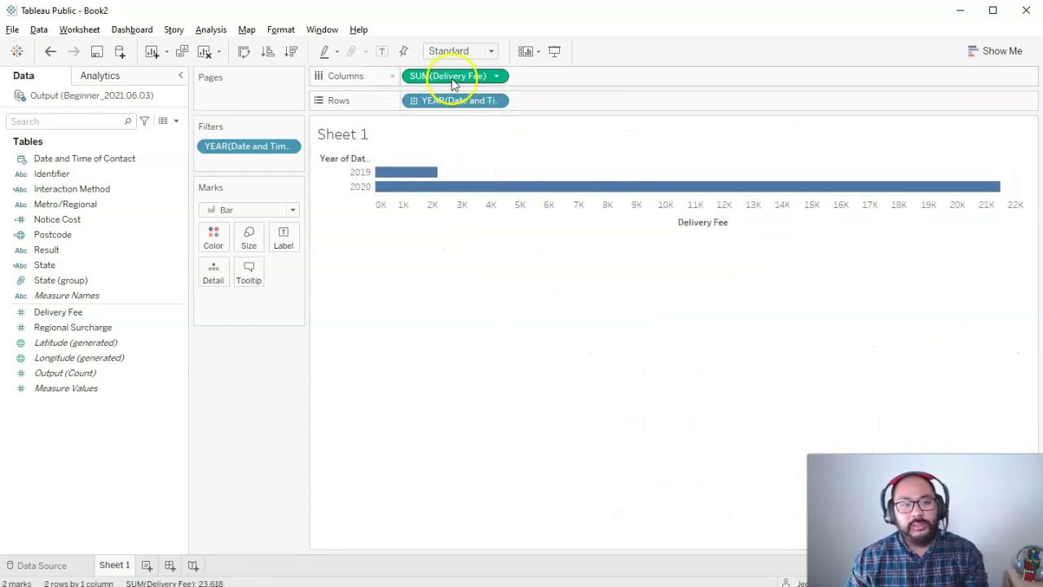
# Make the year field continuous and swap axes so the bars stand vertically
pyautogui.rightClick(448, 101)
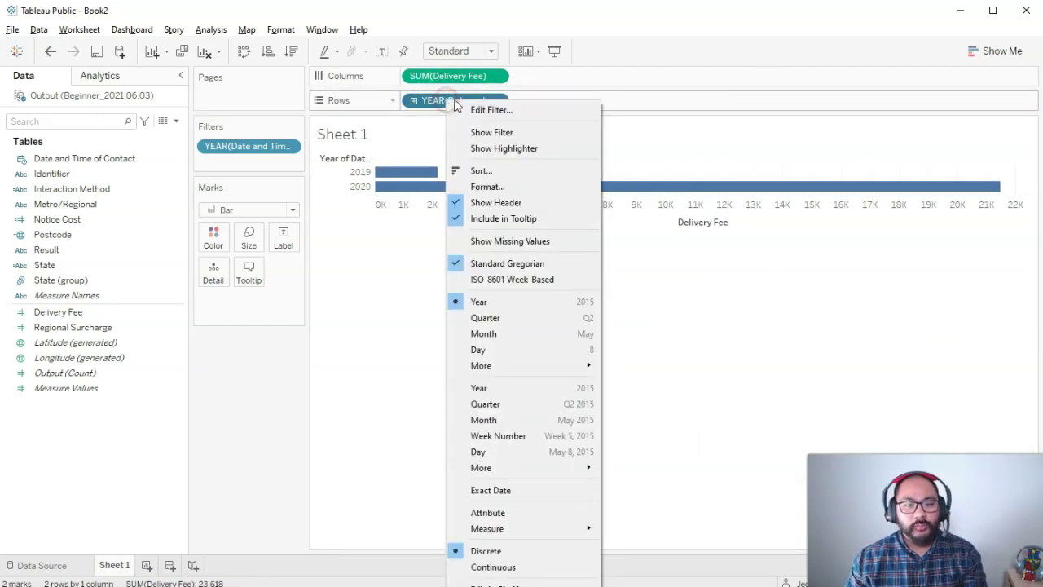
pyautogui.click(512, 389)
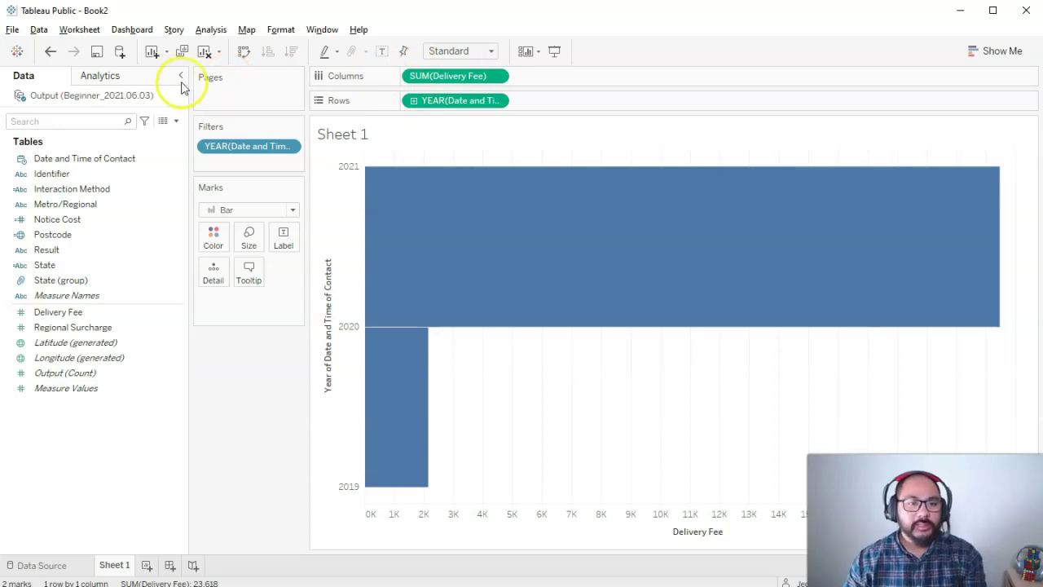
pyautogui.click(243, 50)
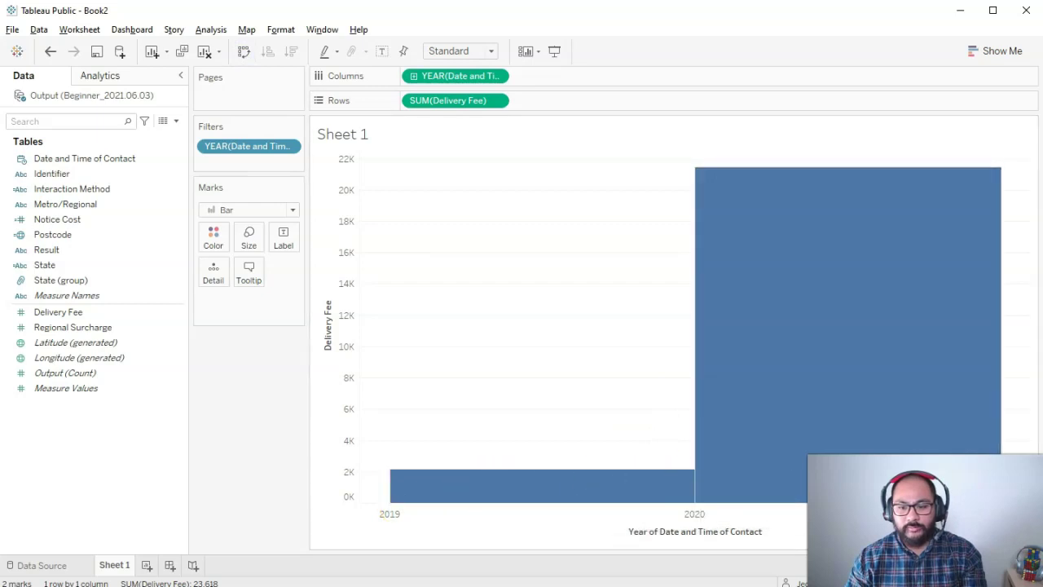
# Drill the date axis down through quarters, months, weeks, days, hours and minutes to seconds
pyautogui.click(414, 77)
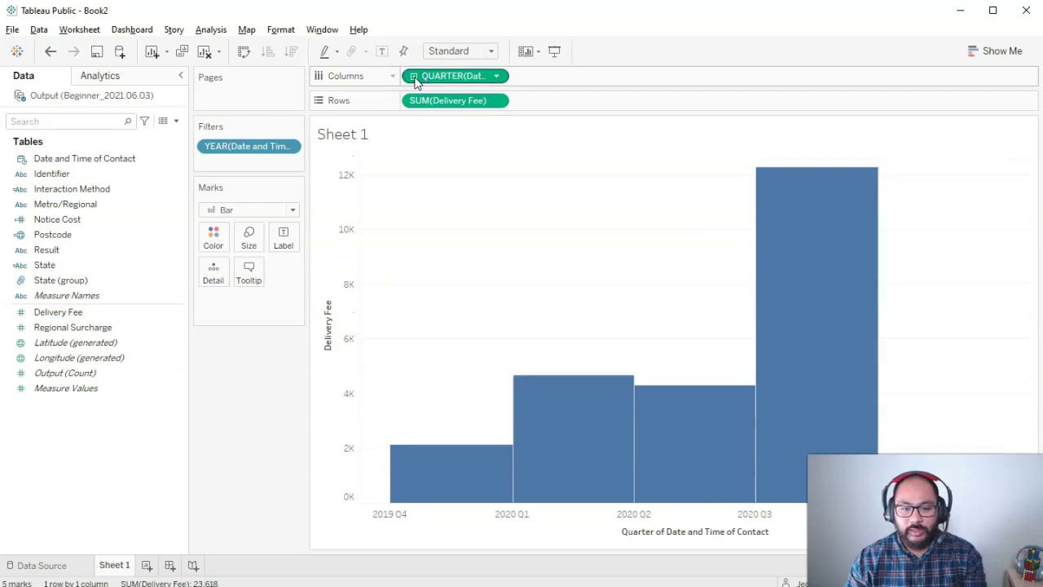
pyautogui.click(414, 77)
pyautogui.click(414, 77)
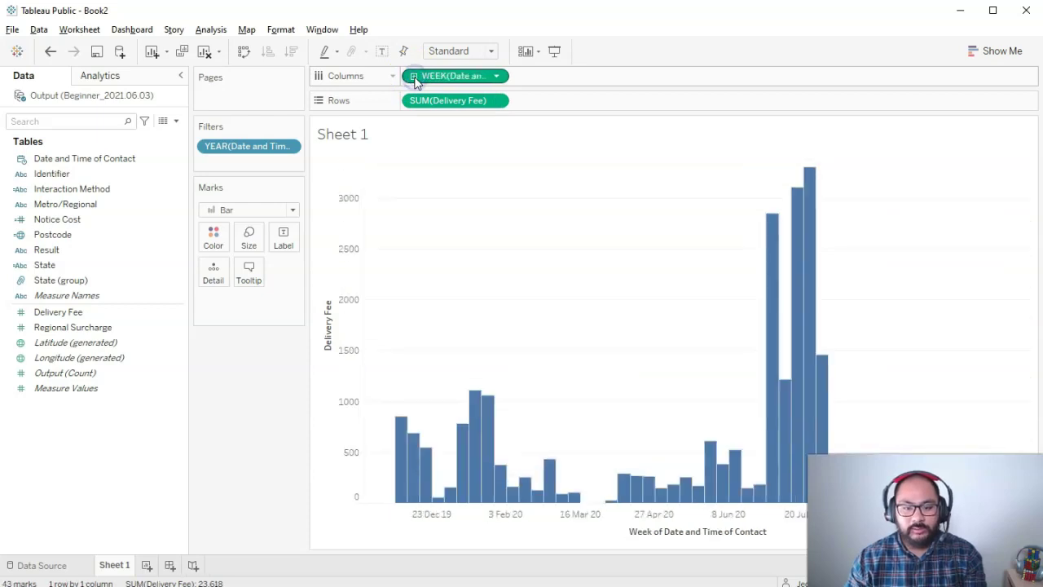
pyautogui.click(413, 77)
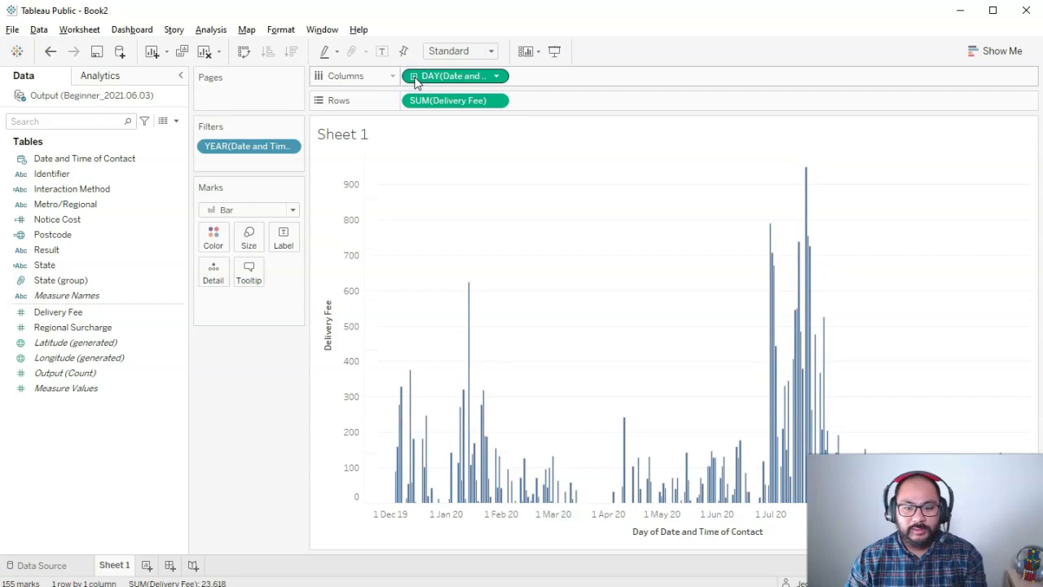
pyautogui.click(414, 76)
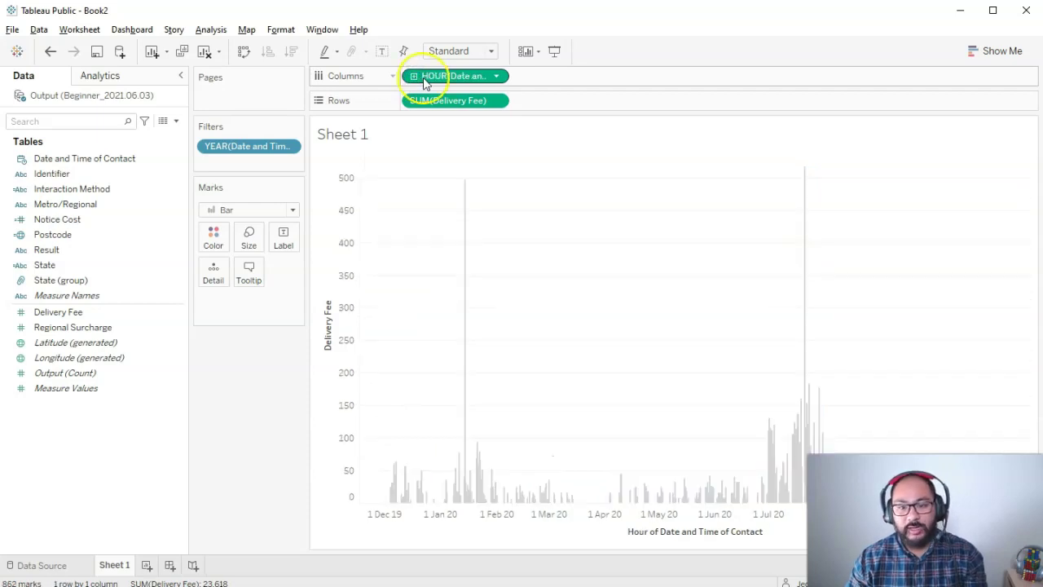
pyautogui.click(414, 76)
pyautogui.click(414, 77)
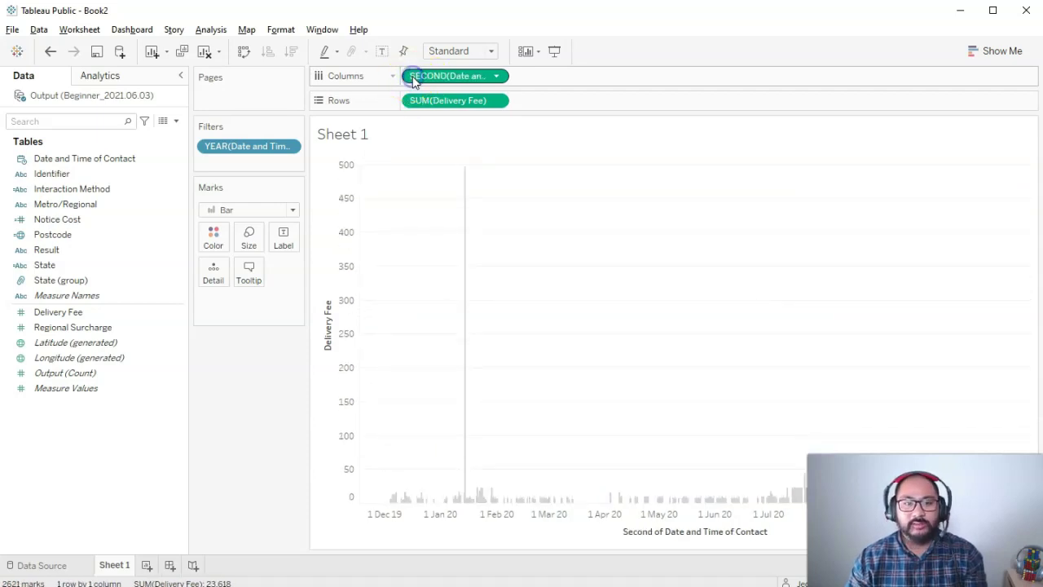
# Undo the drill-downs one level at a time back to yearly bars
pyautogui.click(49, 51)
pyautogui.click(49, 51)
pyautogui.click(50, 51)
pyautogui.click(49, 52)
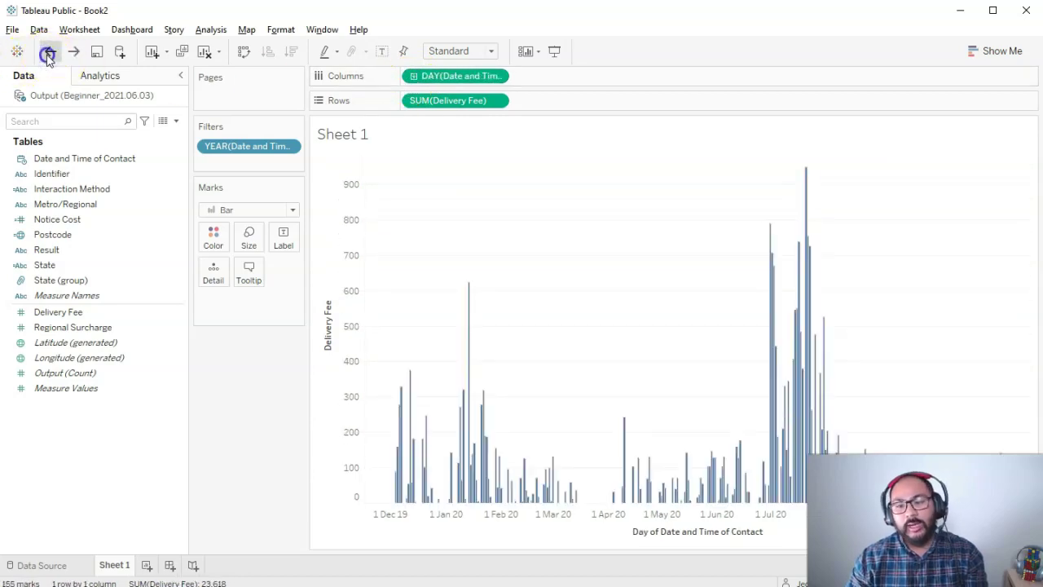
pyautogui.click(49, 51)
pyautogui.click(49, 51)
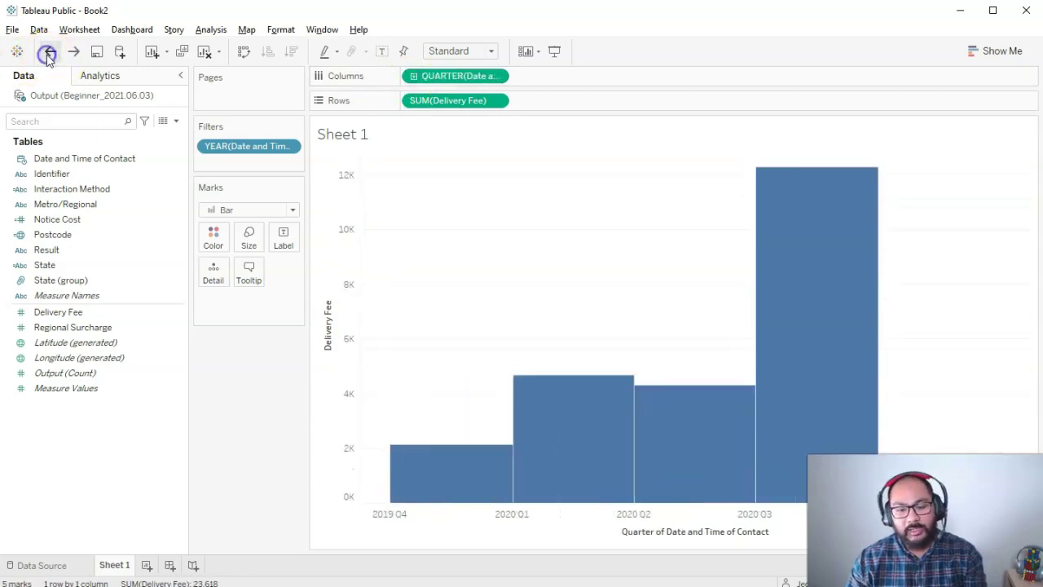
pyautogui.click(50, 51)
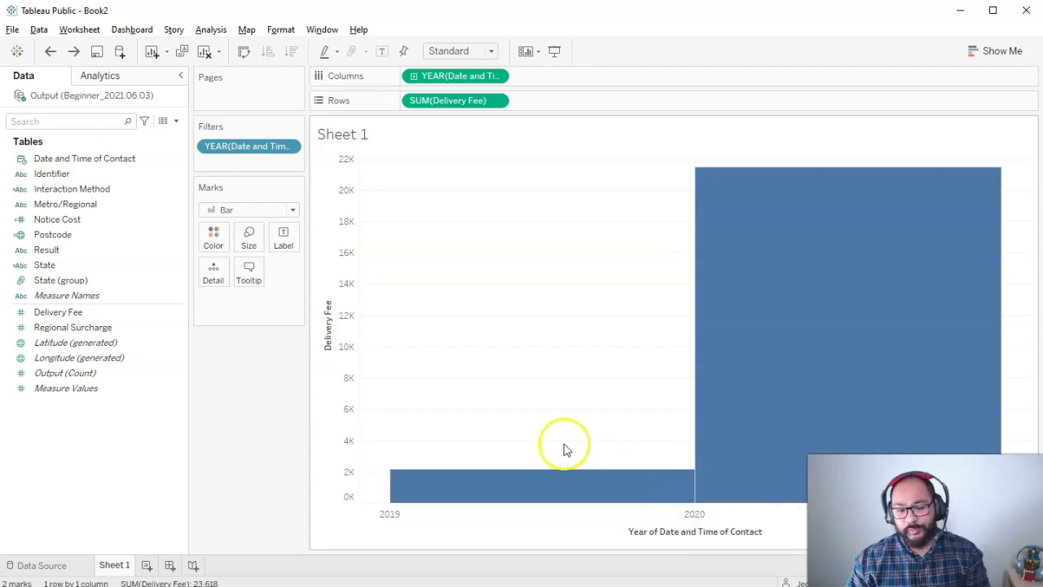
pyautogui.moveTo(552, 468)
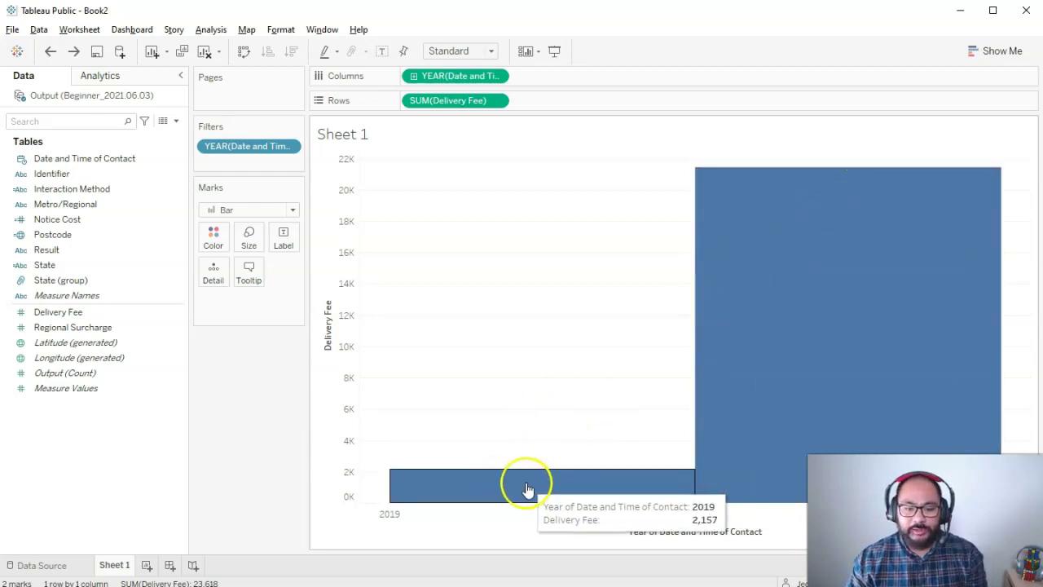
pyautogui.moveTo(728, 221)
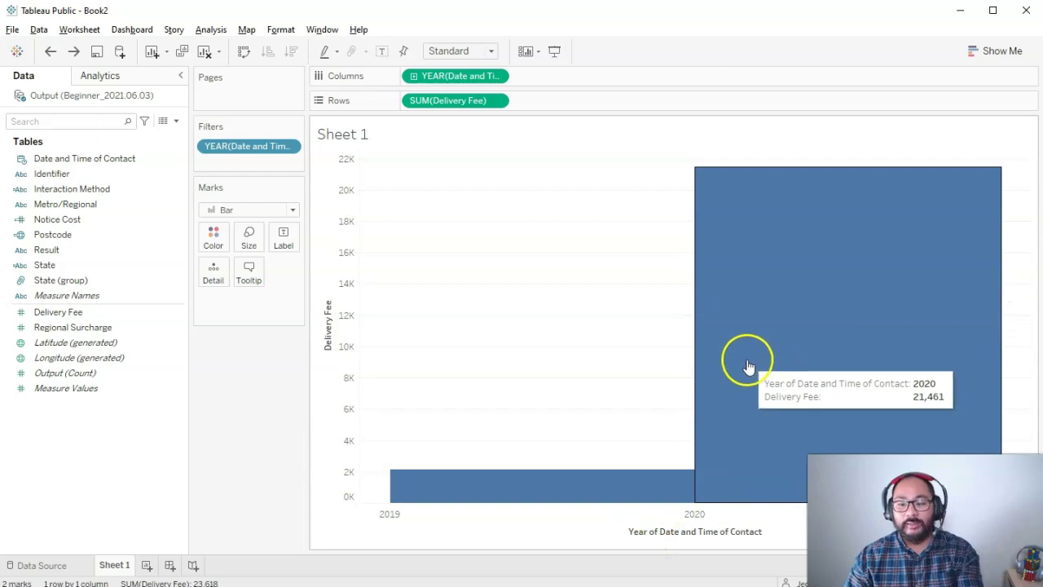
# Expand the YEAR pill to quarters, months, then weeks, giving 43 weekly Delivery Fee bars
pyautogui.click(414, 77)
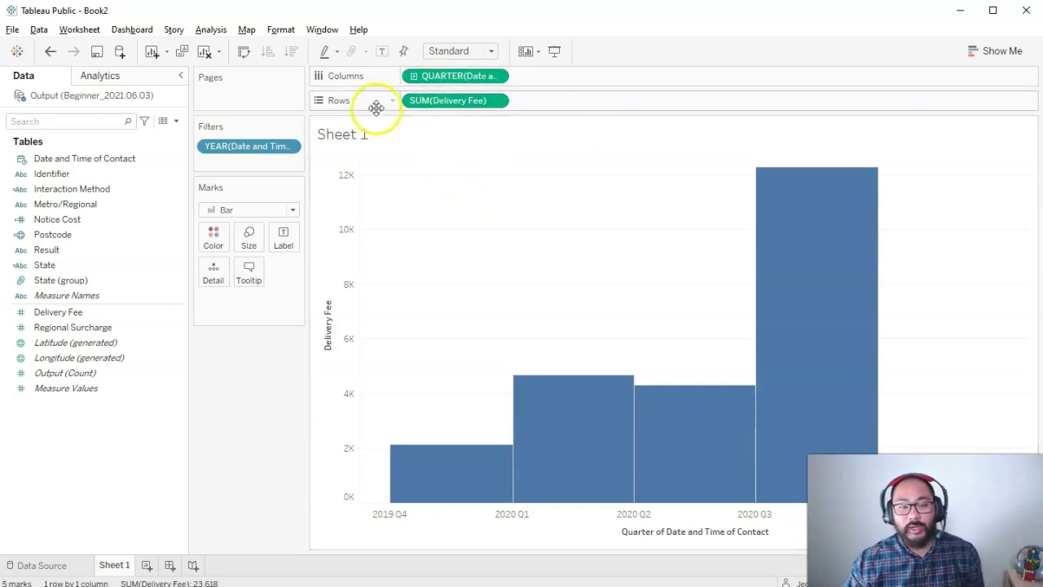
pyautogui.click(414, 76)
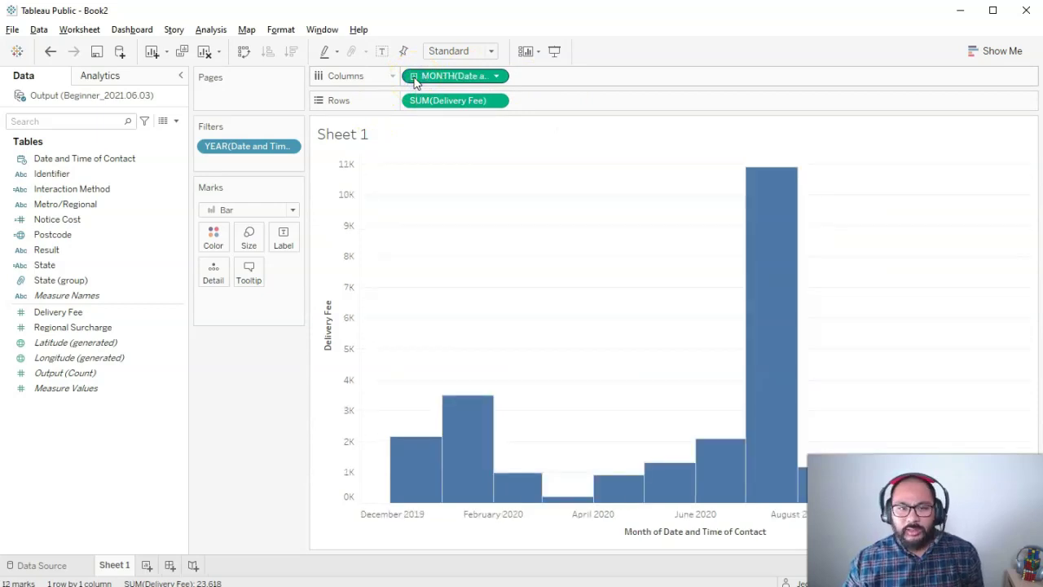
pyautogui.click(414, 76)
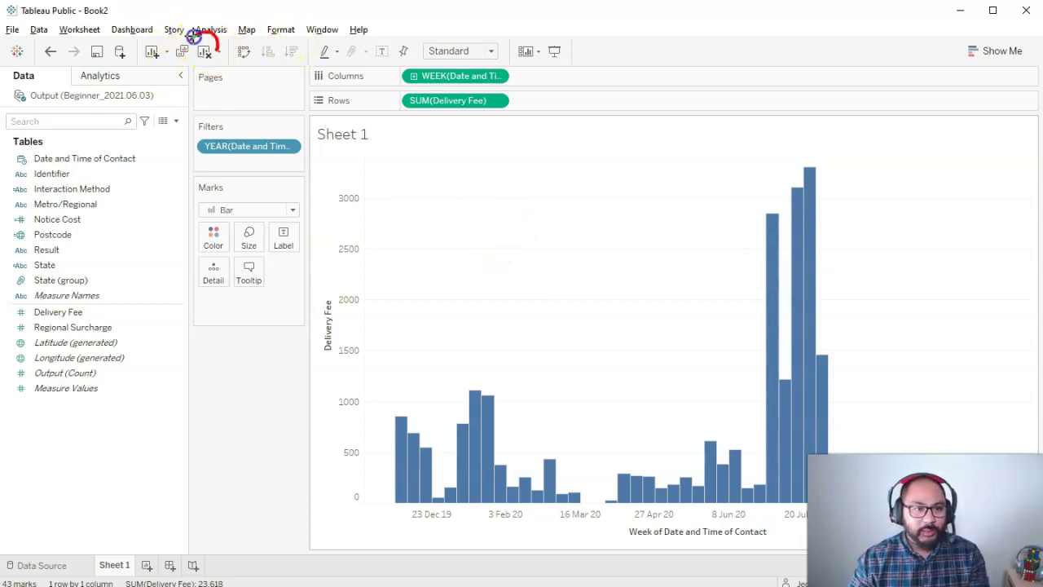
pyautogui.press('Escape')
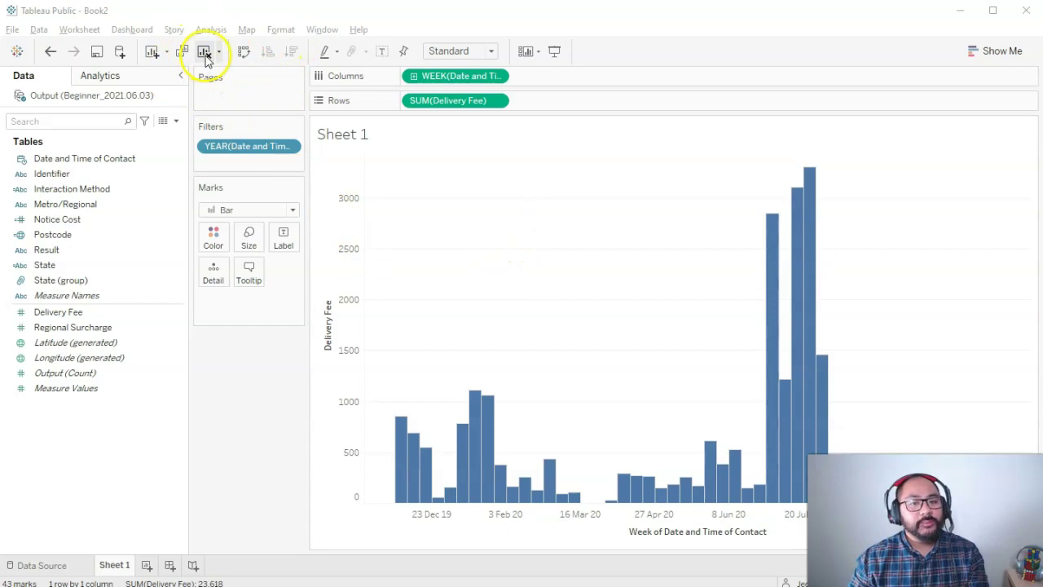
# Clear the sheet and bar total Delivery Fee by Metro/Regional on Rows
pyautogui.click(203, 52)
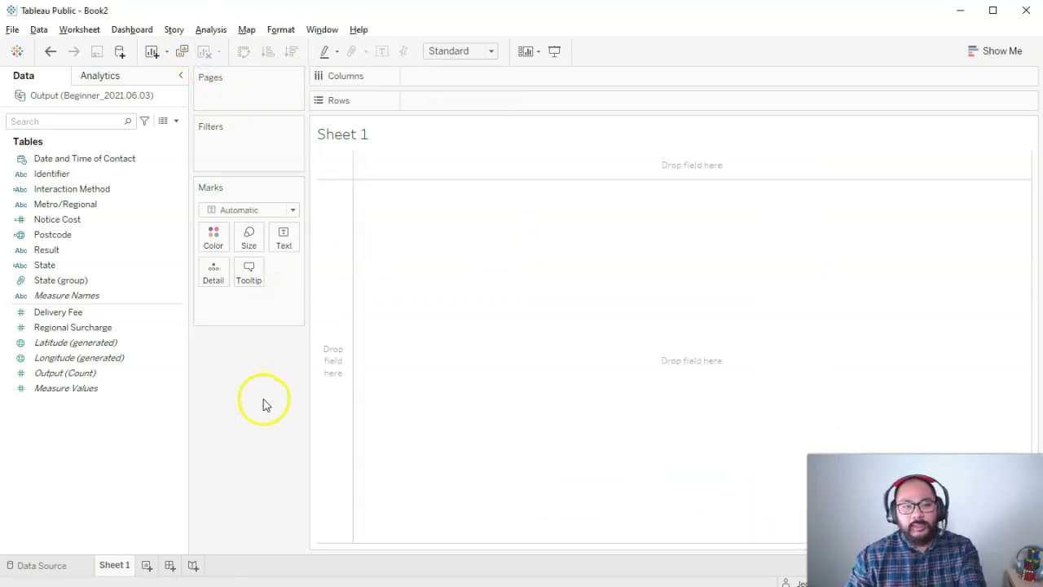
pyautogui.click(177, 163)
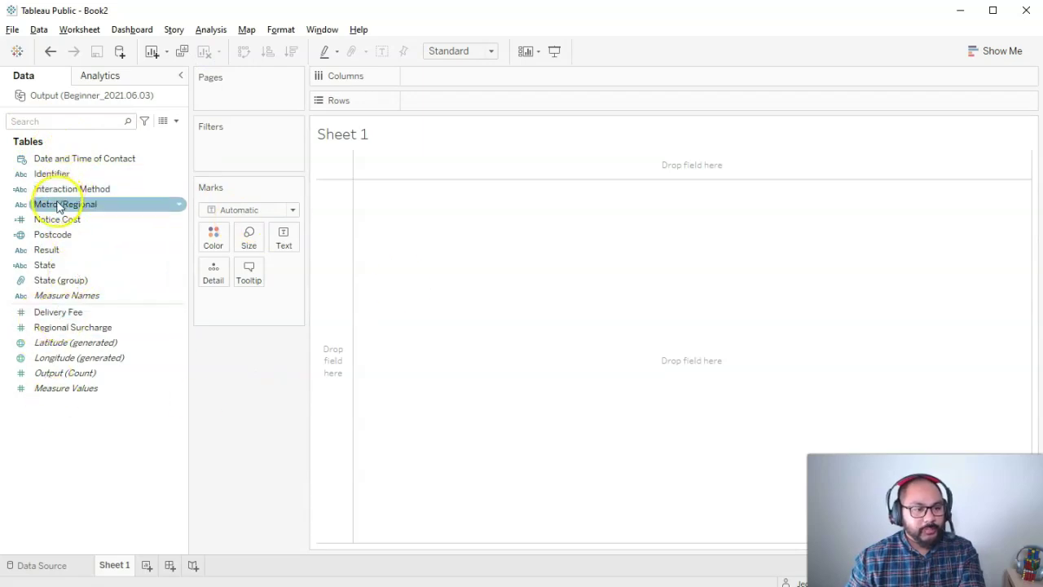
pyautogui.moveTo(65, 312); pyautogui.dragTo(388, 171)
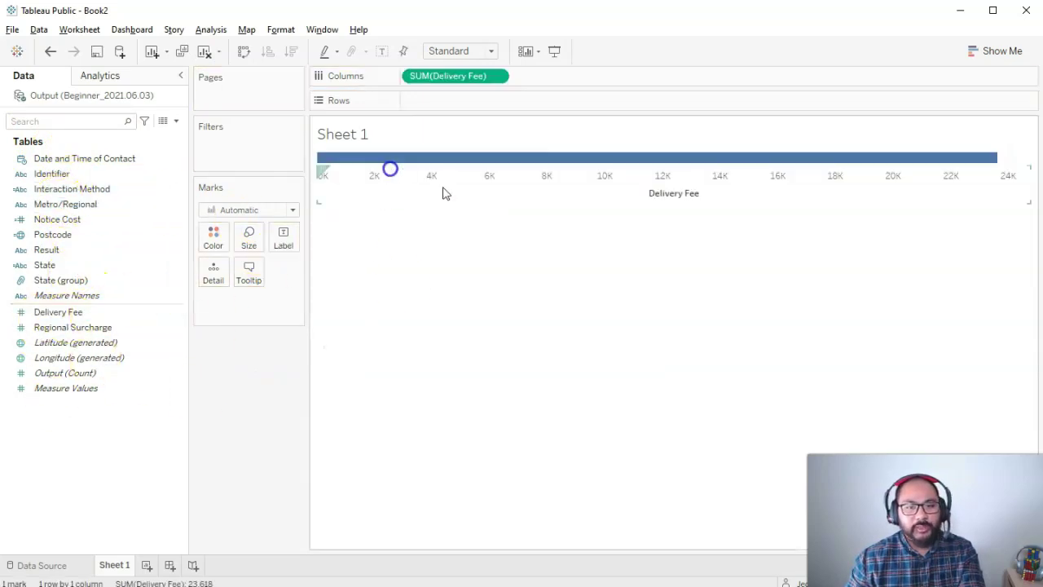
pyautogui.moveTo(530, 163)
pyautogui.moveTo(71, 203); pyautogui.dragTo(550, 105)
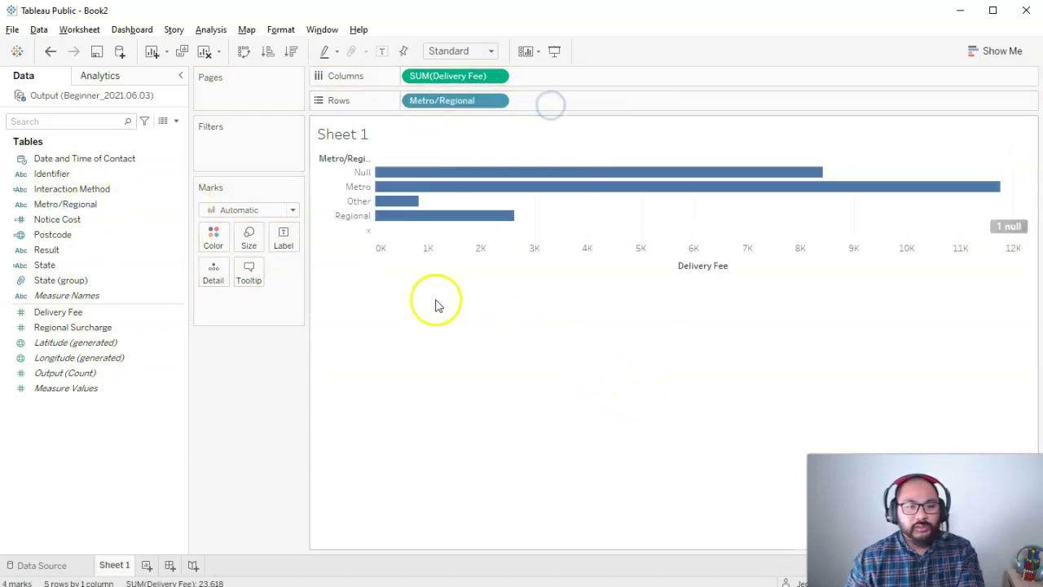
# Exclude the Null and blank Metro/Regional rows and make the rows taller
pyautogui.click(346, 174)
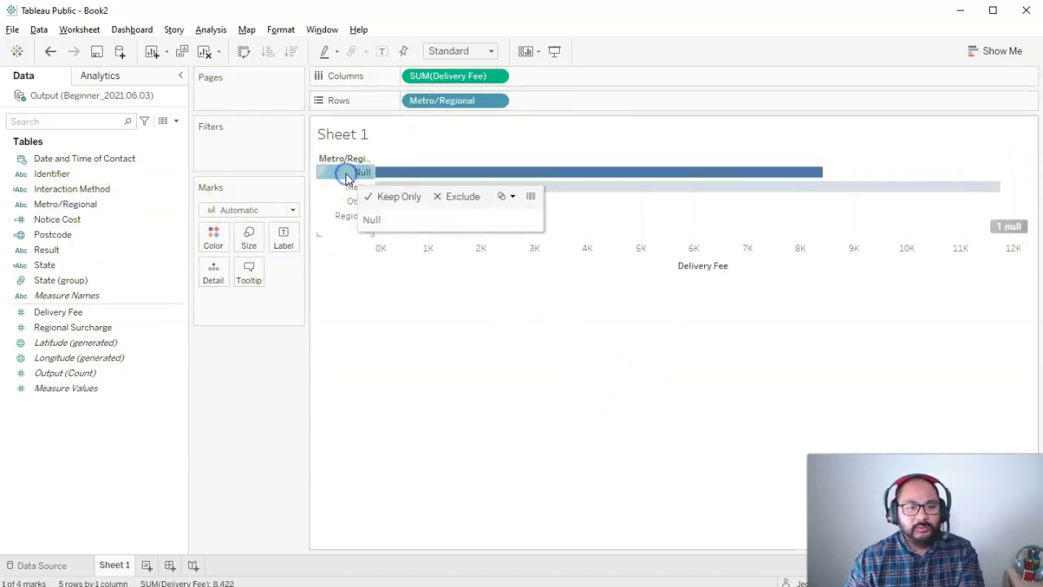
pyautogui.click(448, 198)
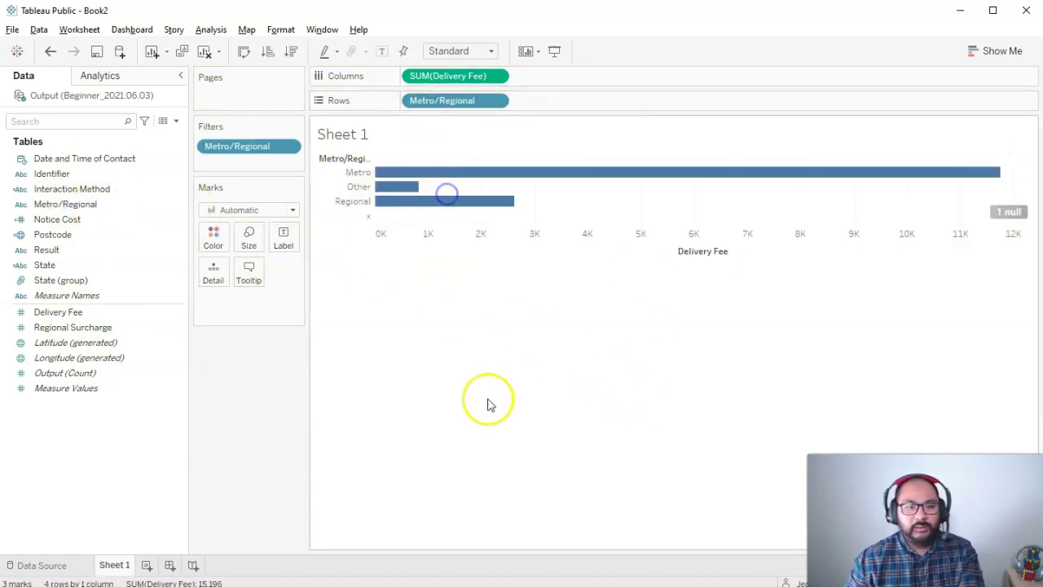
pyautogui.click(362, 217)
pyautogui.click(484, 235)
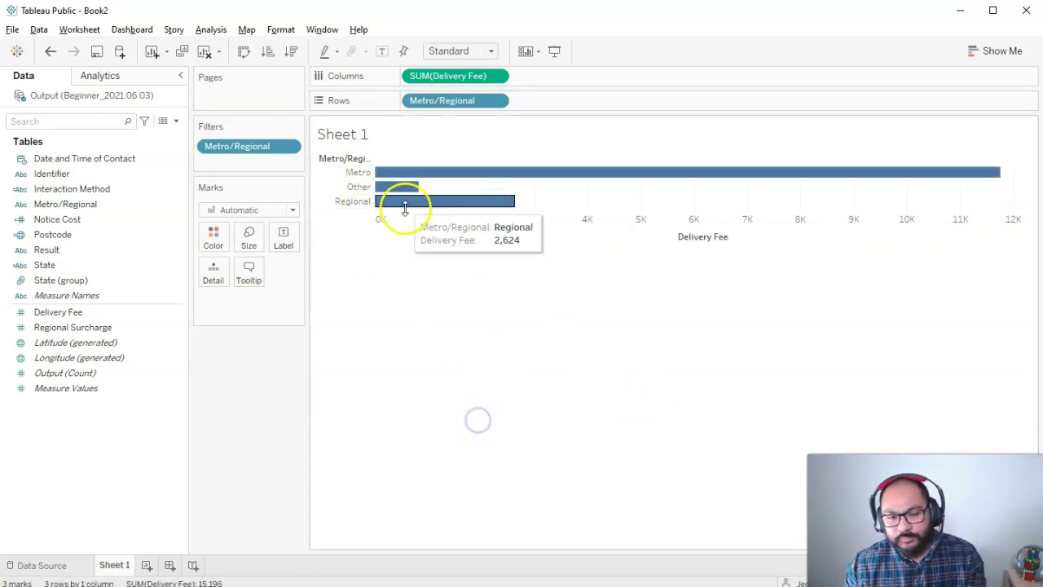
pyautogui.moveTo(356, 180); pyautogui.dragTo(346, 229)
pyautogui.click(358, 181)
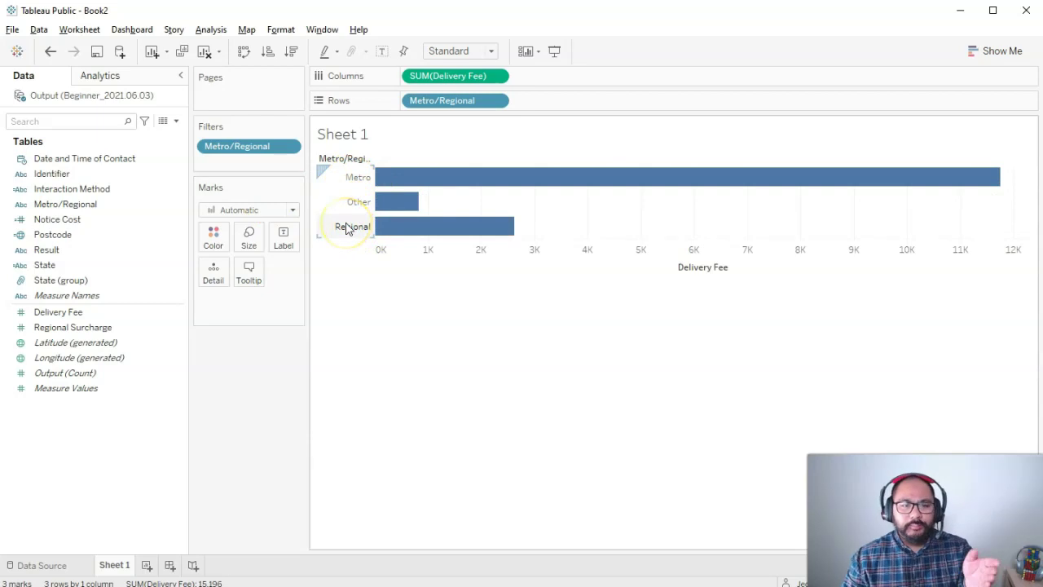
pyautogui.moveTo(57, 280); pyautogui.dragTo(571, 100)
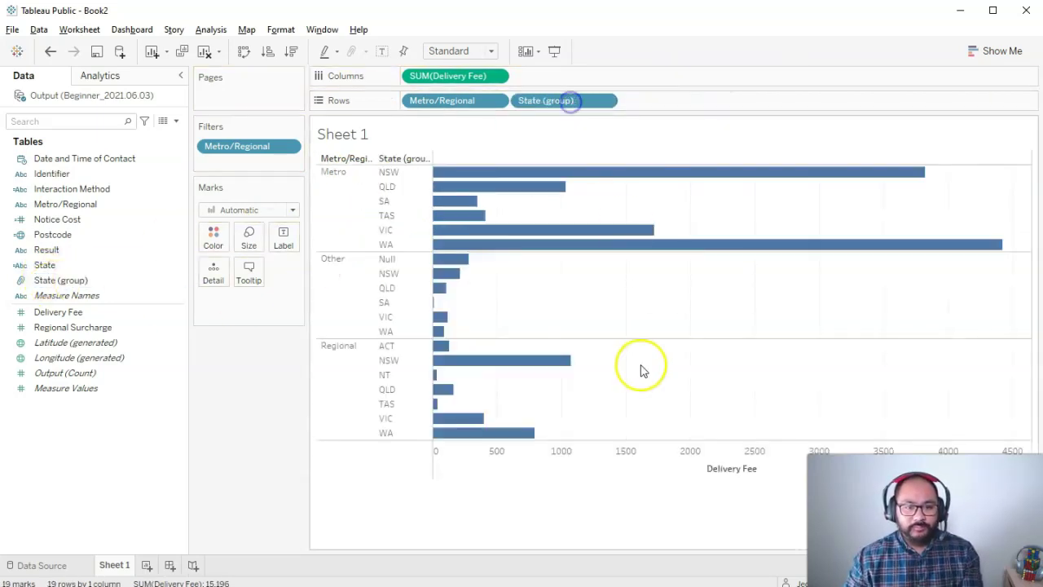
pyautogui.moveTo(472, 181)
pyautogui.moveTo(444, 333)
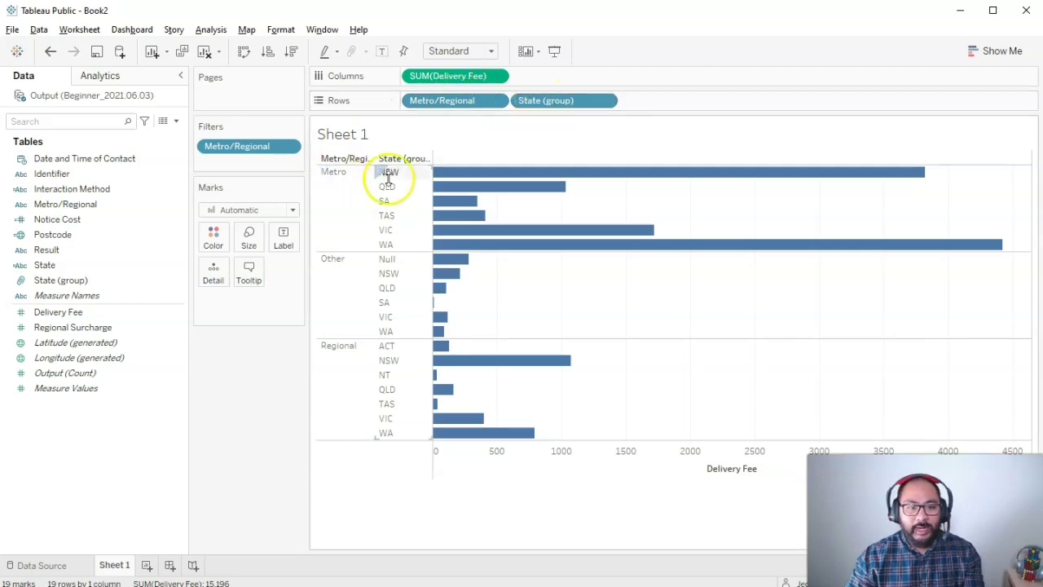
pyautogui.moveTo(556, 104); pyautogui.dragTo(216, 424)
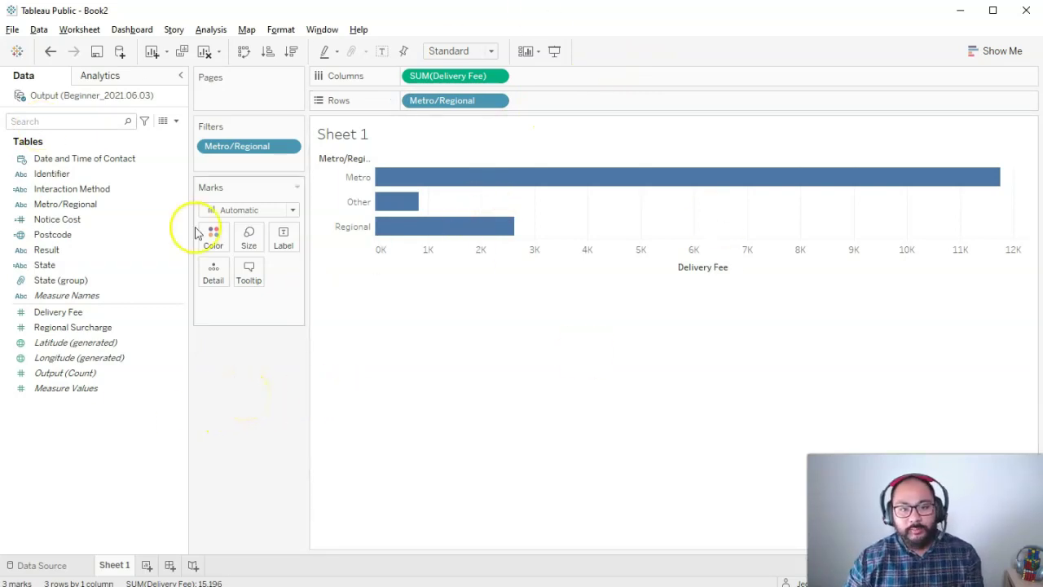
pyautogui.click(453, 104)
# Select both Metro/Regional and State (group) in the Data pane
pyautogui.moveTo(445, 114)
pyautogui.mouseDown()
pyautogui.moveTo(467, 109)
pyautogui.moveTo(333, 337)
pyautogui.moveTo(247, 392)
pyautogui.moveTo(460, 102)
pyautogui.mouseUp()
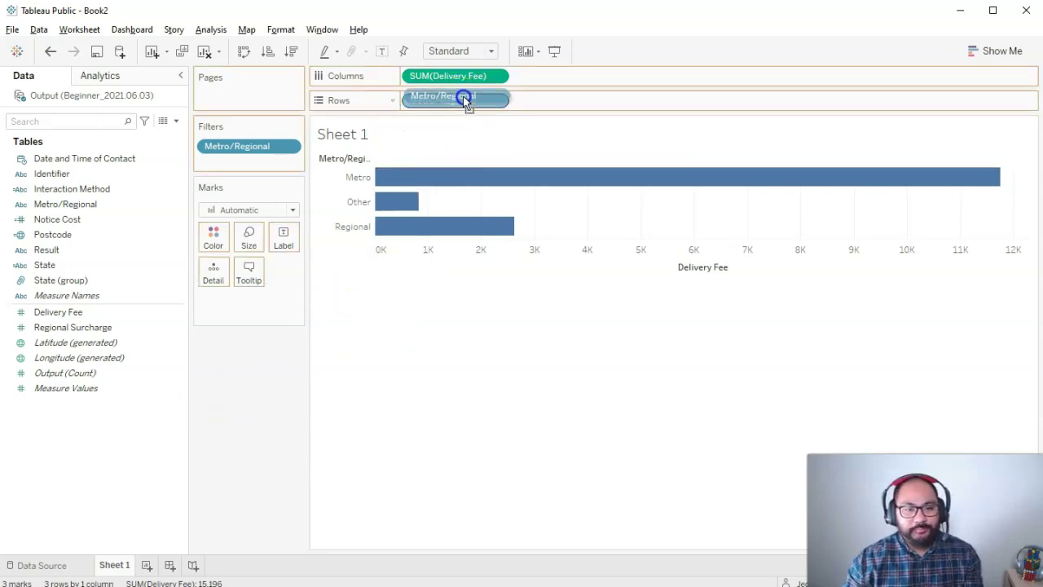
pyautogui.click(49, 209)
pyautogui.click(72, 176)
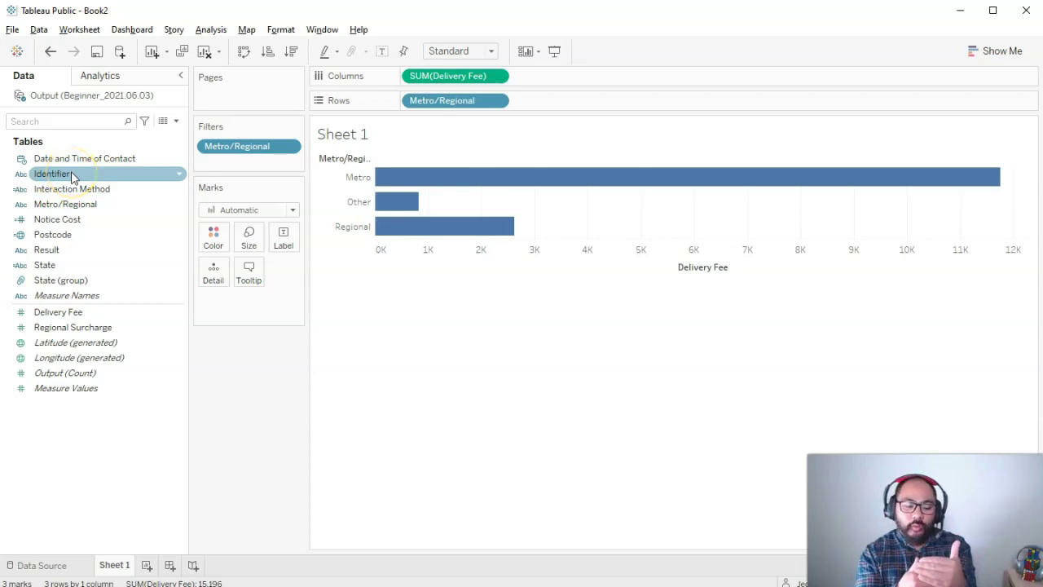
pyautogui.click(74, 207)
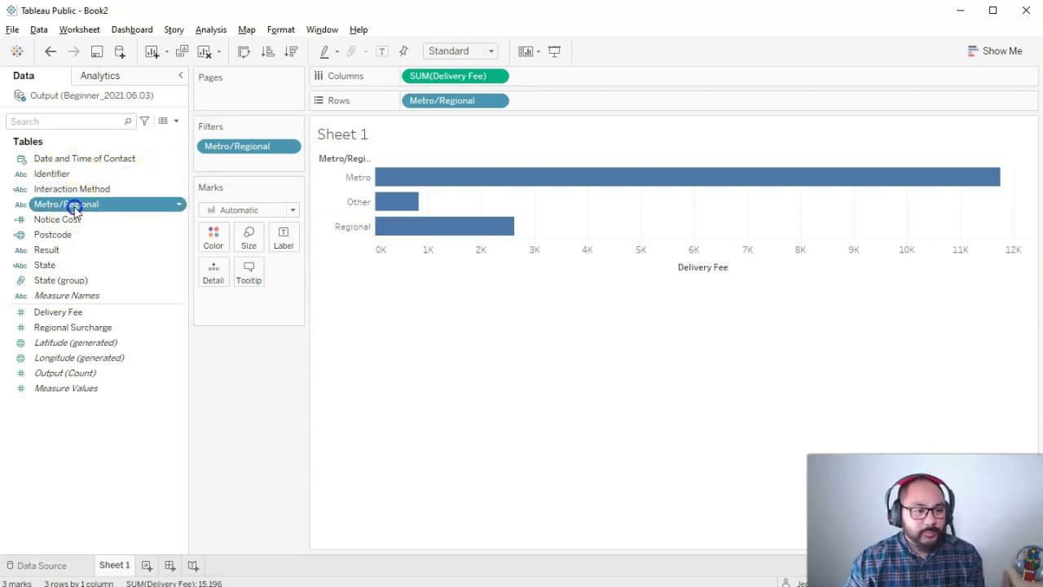
pyautogui.moveTo(123, 210); pyautogui.dragTo(81, 266)
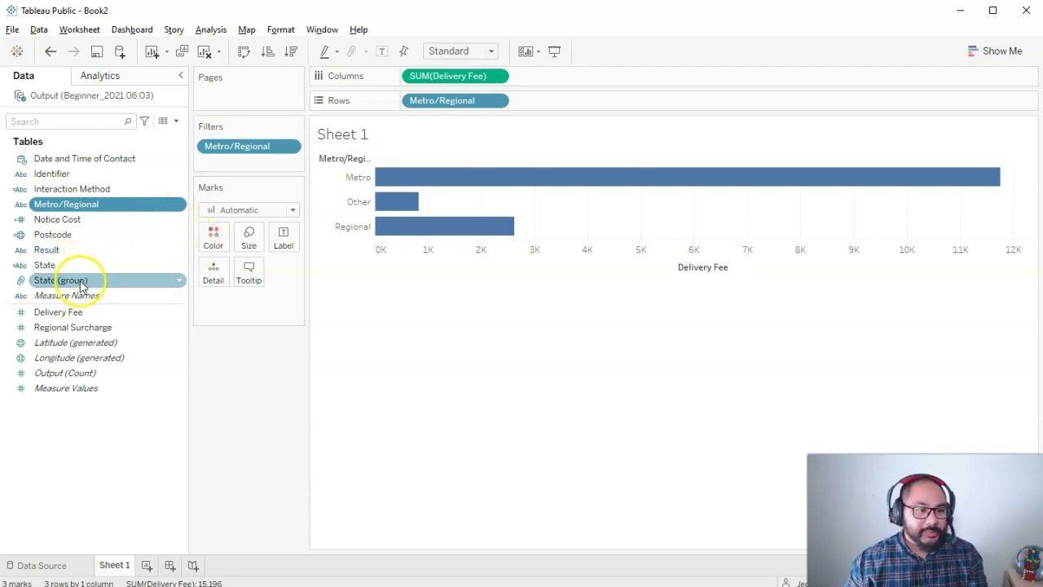
pyautogui.keyDown('ctrl'); pyautogui.click(81, 282); pyautogui.keyUp('ctrl')
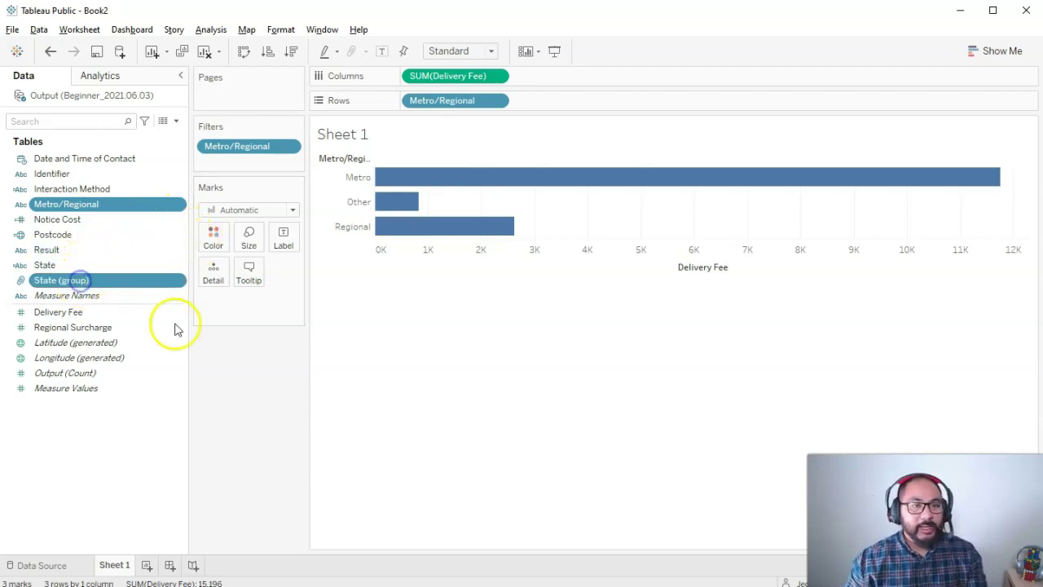
# Create a hierarchy from them named 'Metro/Regional, State (group)'
pyautogui.rightClick(84, 205)
pyautogui.moveTo(145, 343)
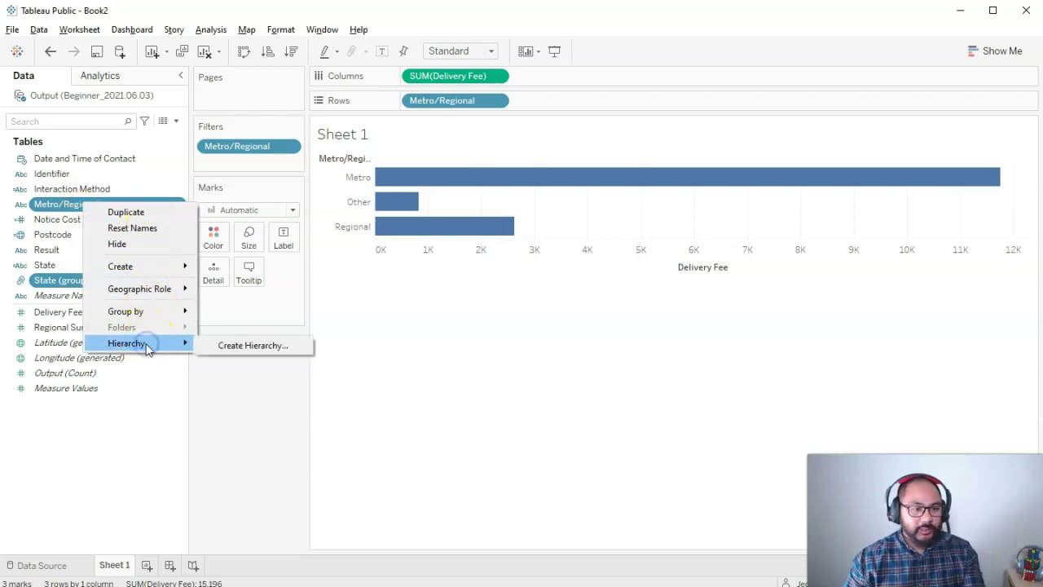
pyautogui.click(249, 347)
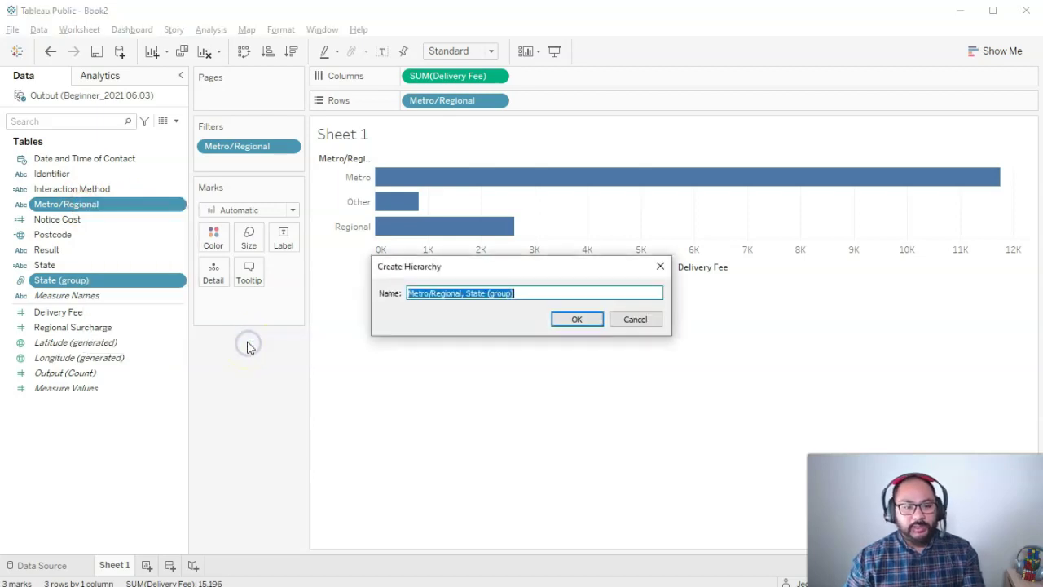
pyautogui.click(563, 291)
pyautogui.moveTo(563, 291); pyautogui.dragTo(265, 291)
pyautogui.click(588, 285)
pyautogui.click(604, 382)
pyautogui.click(581, 321)
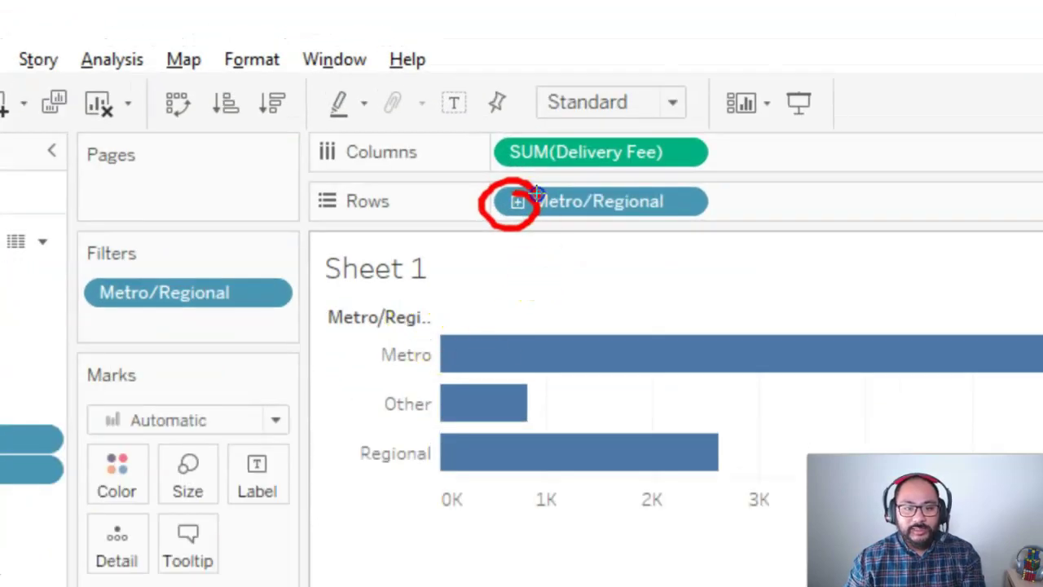
pyautogui.moveTo(593, 296)
pyautogui.mouseDown()
pyautogui.moveTo(675, 246)
pyautogui.moveTo(633, 243)
pyautogui.mouseUp()
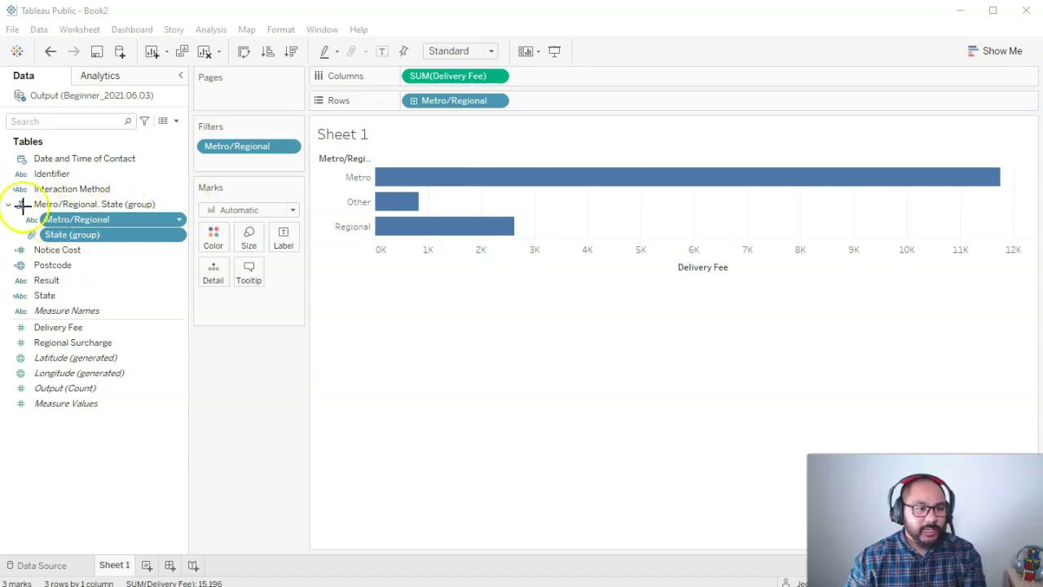
pyautogui.moveTo(16, 196); pyautogui.dragTo(174, 194)
pyautogui.moveTo(197, 244); pyautogui.dragTo(2, 259)
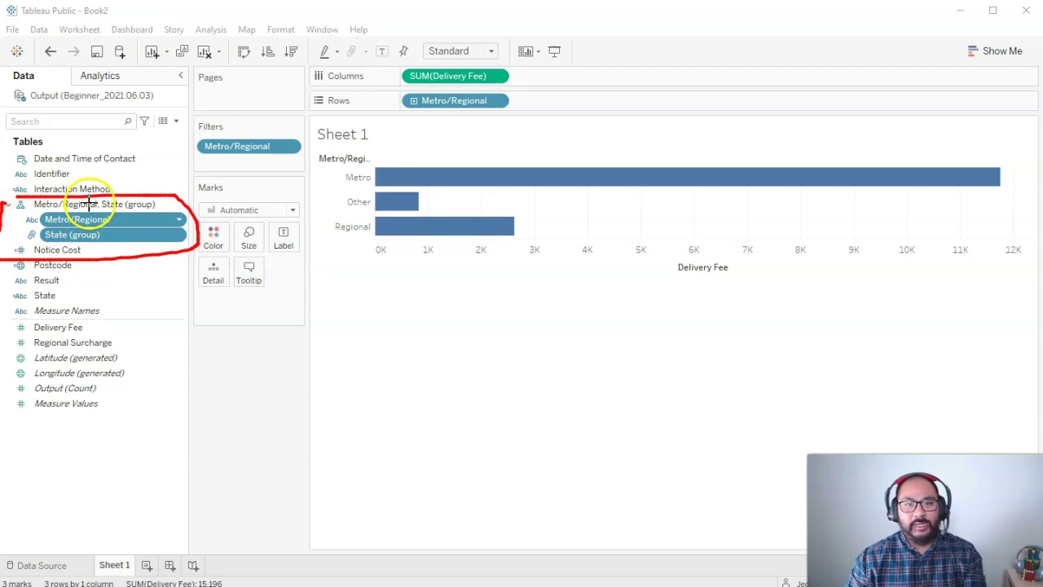
pyautogui.press('e')
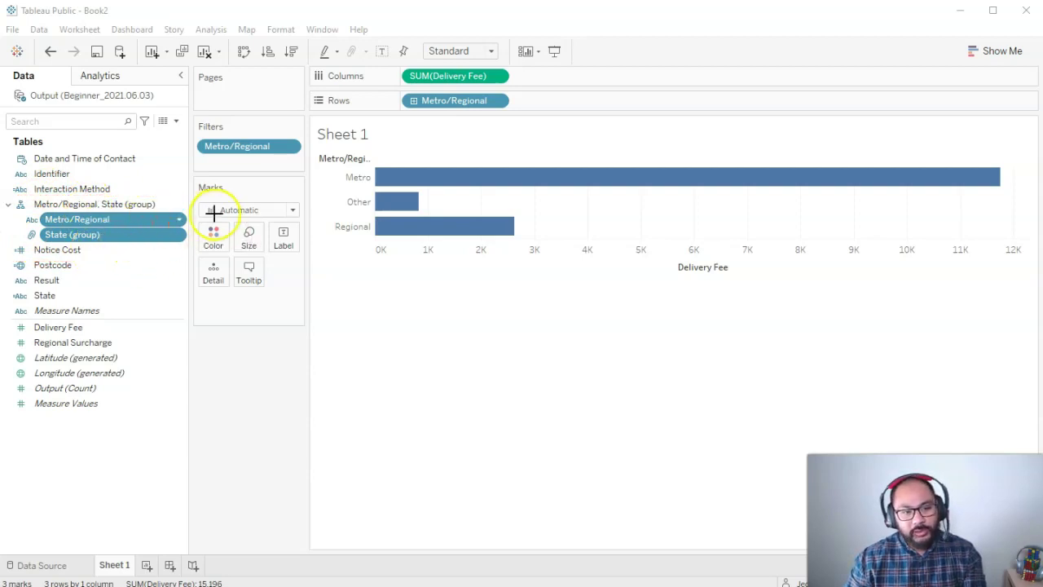
pyautogui.moveTo(204, 215)
pyautogui.mouseDown()
pyautogui.moveTo(271, 217)
pyautogui.moveTo(233, 237)
pyautogui.mouseUp()
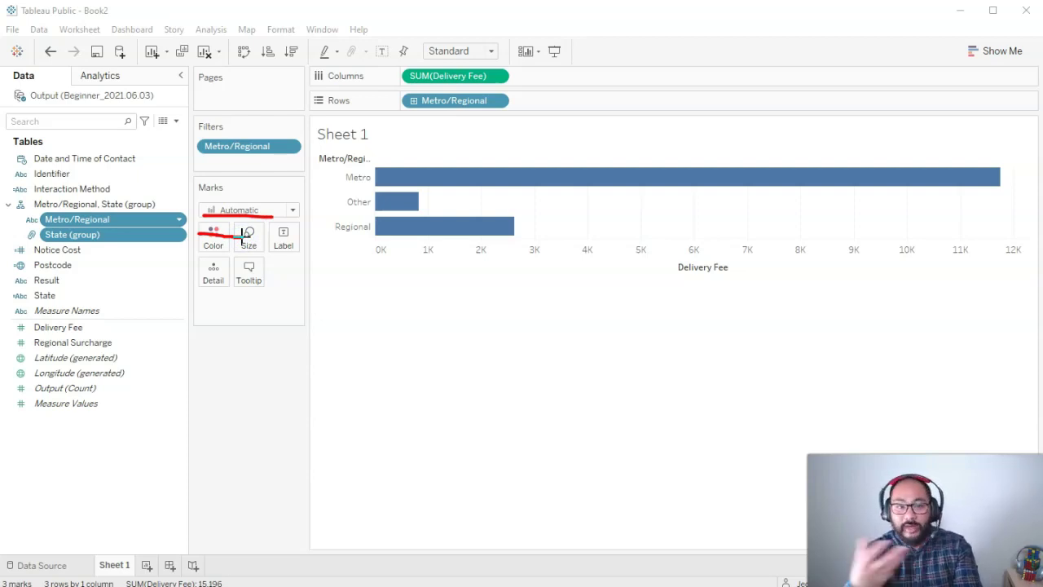
pyautogui.press('e')
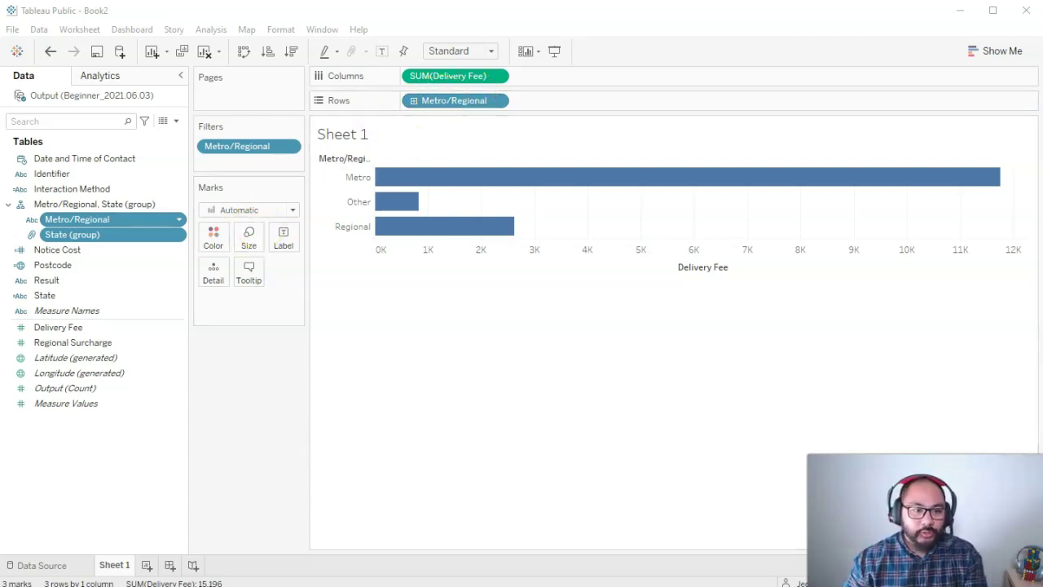
pyautogui.click(96, 220)
pyautogui.click(78, 235)
pyautogui.click(382, 316)
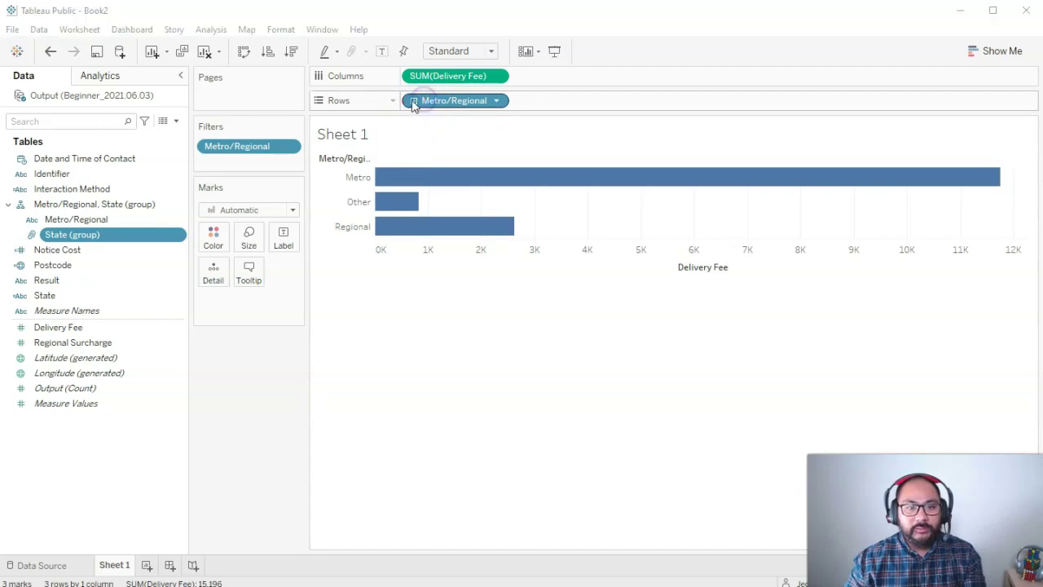
pyautogui.click(413, 100)
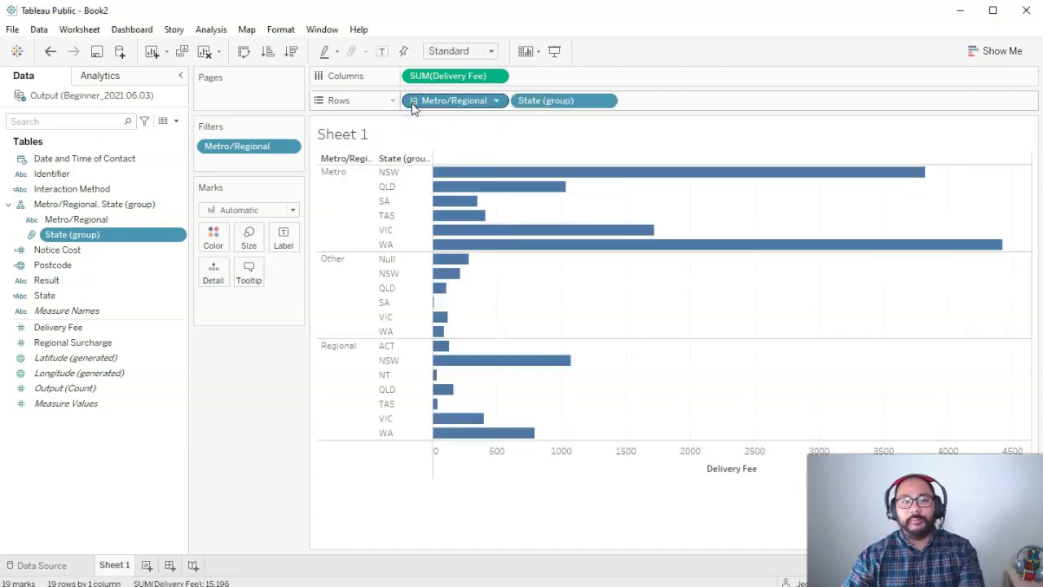
pyautogui.click(413, 104)
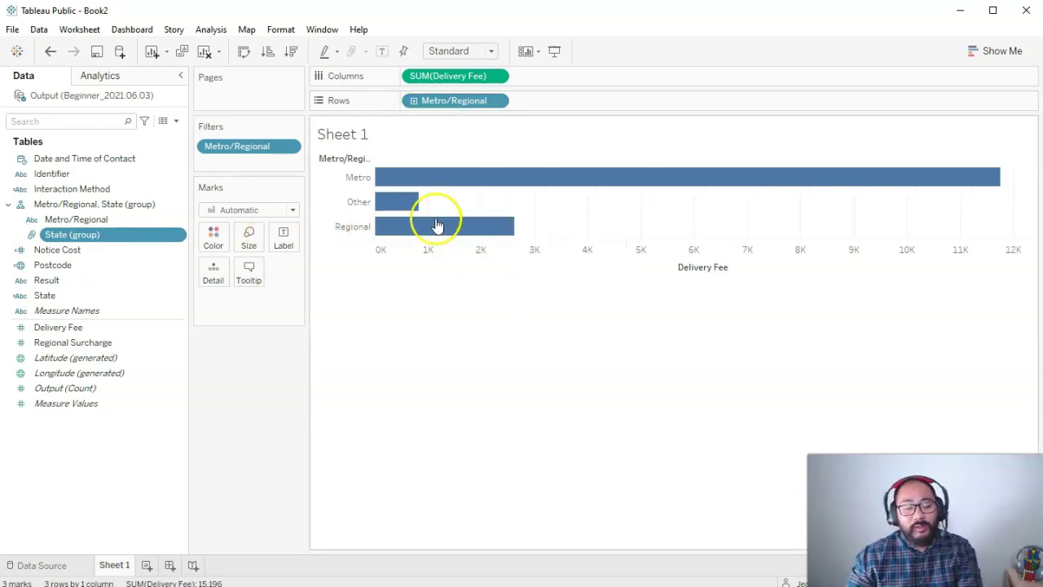
# Move State (group) above Metro/Regional within the hierarchy
pyautogui.click(77, 219)
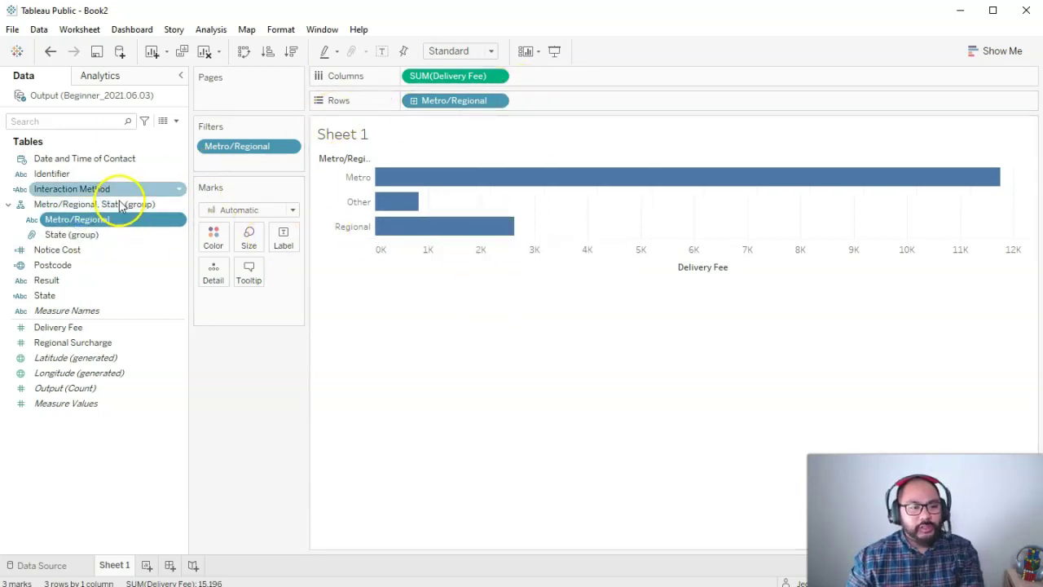
pyautogui.click(69, 236)
pyautogui.moveTo(69, 235); pyautogui.dragTo(89, 218)
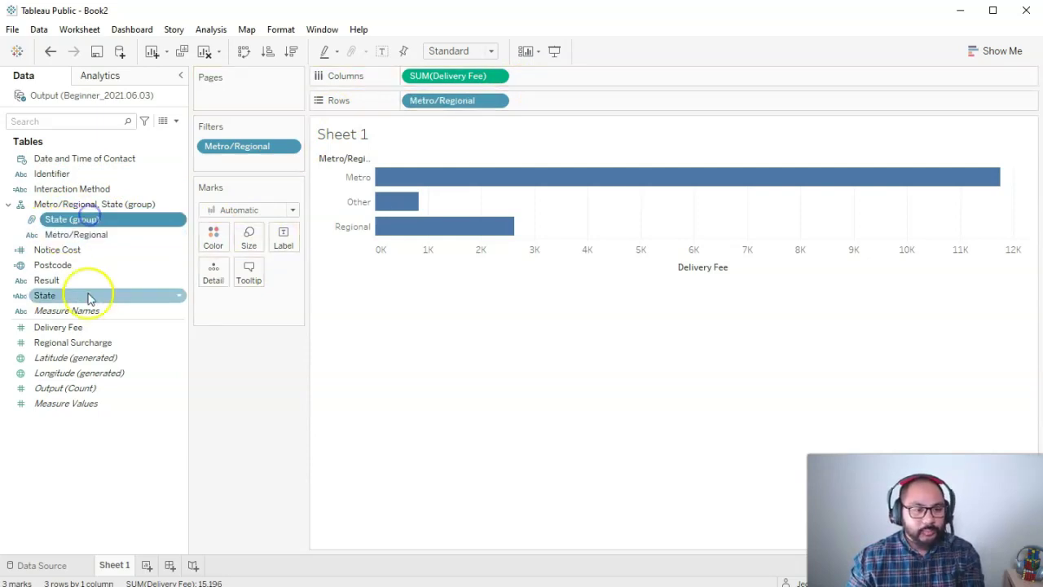
# Replace the Rows pill with State (group) and drill down to Metro/Regional
pyautogui.moveTo(454, 101); pyautogui.dragTo(237, 397)
pyautogui.moveTo(74, 220); pyautogui.dragTo(420, 104)
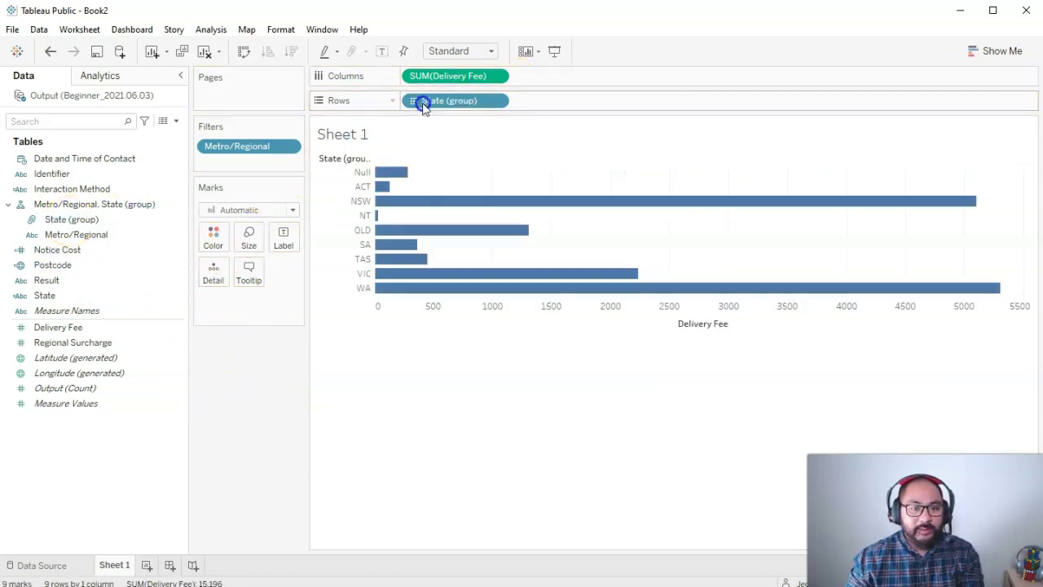
pyautogui.click(425, 106)
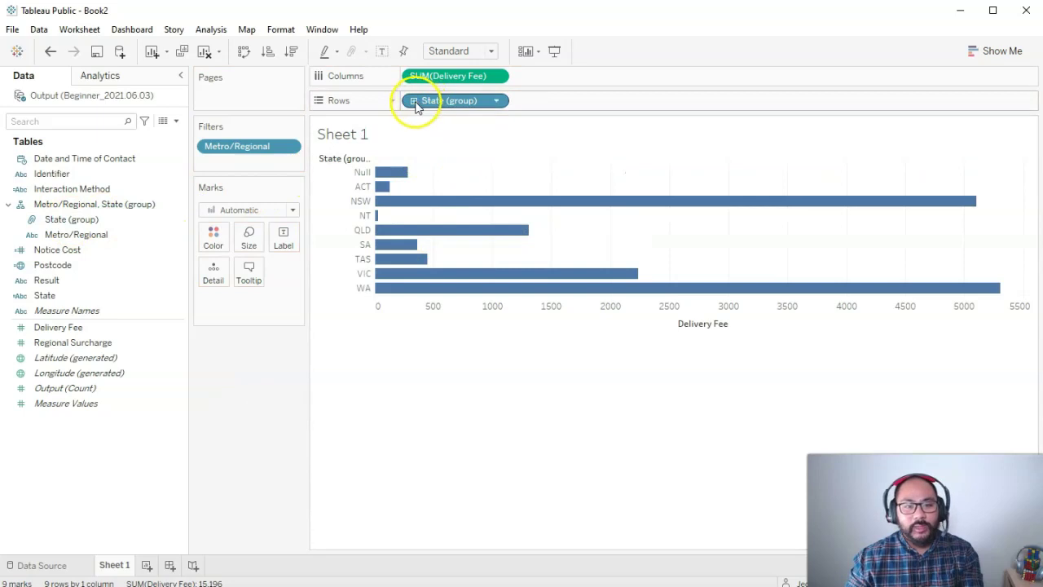
pyautogui.click(414, 101)
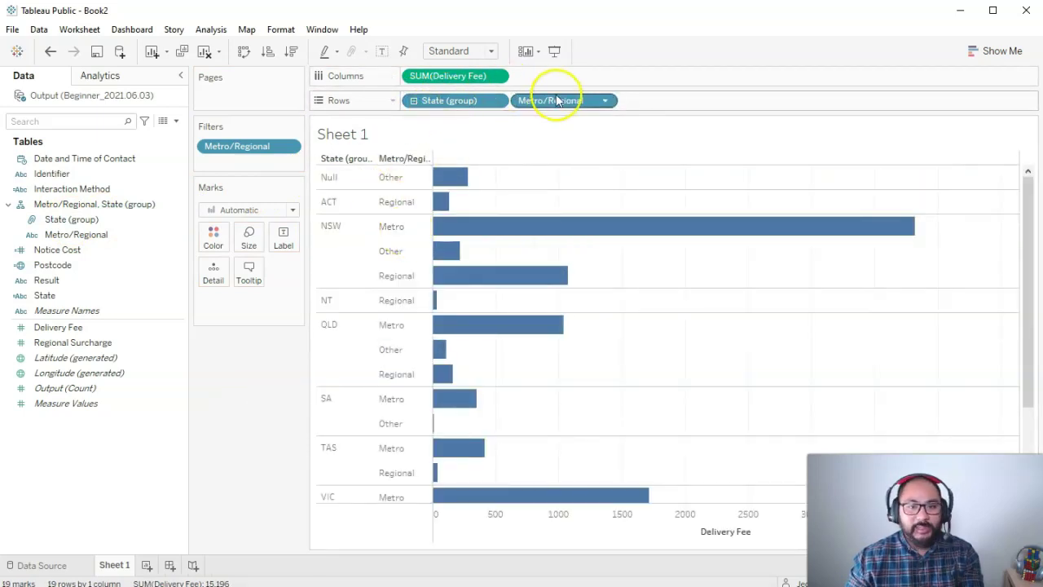
# Add Postcode as a third hierarchy level, drill down to postcodes, then back to state bars
pyautogui.click(414, 101)
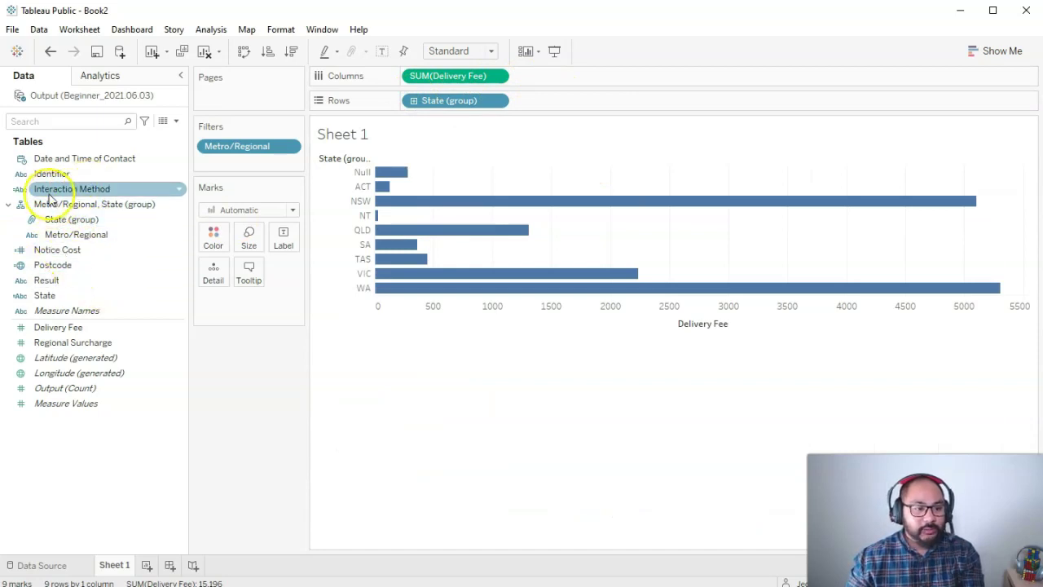
pyautogui.click(50, 268)
pyautogui.moveTo(50, 267); pyautogui.dragTo(85, 238)
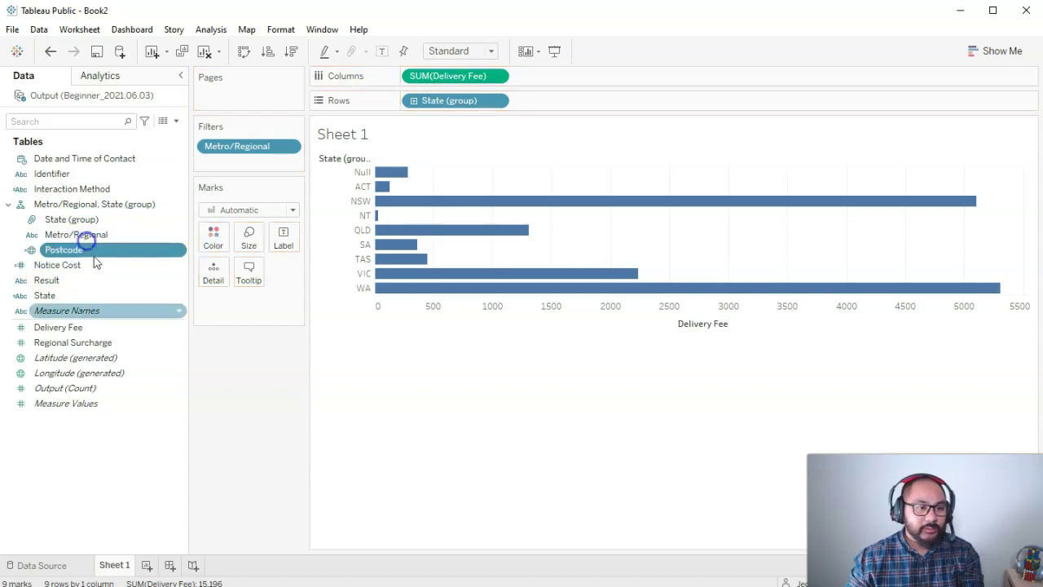
pyautogui.click(413, 101)
pyautogui.click(521, 101)
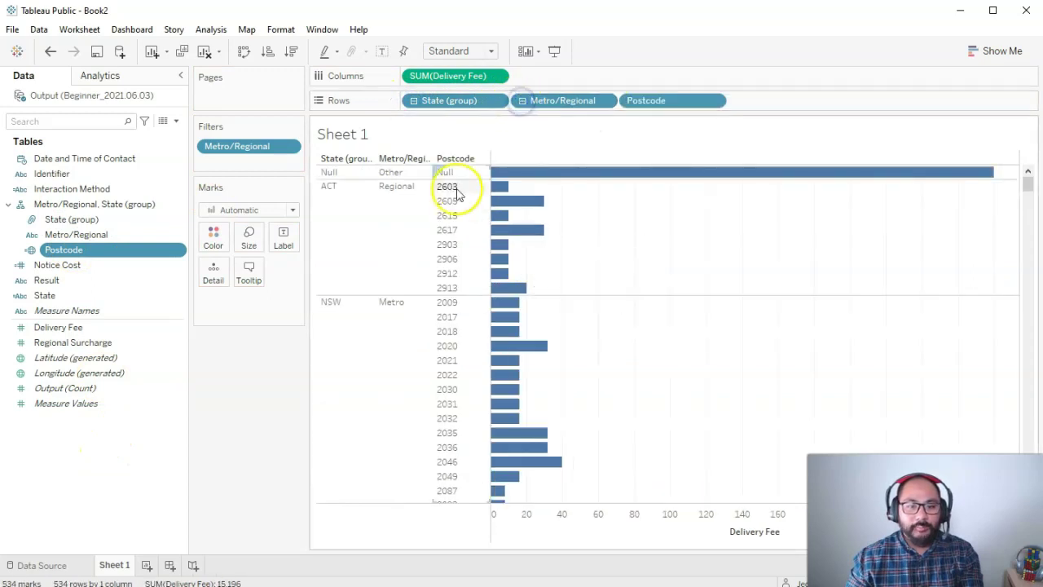
pyautogui.click(522, 100)
pyautogui.click(413, 101)
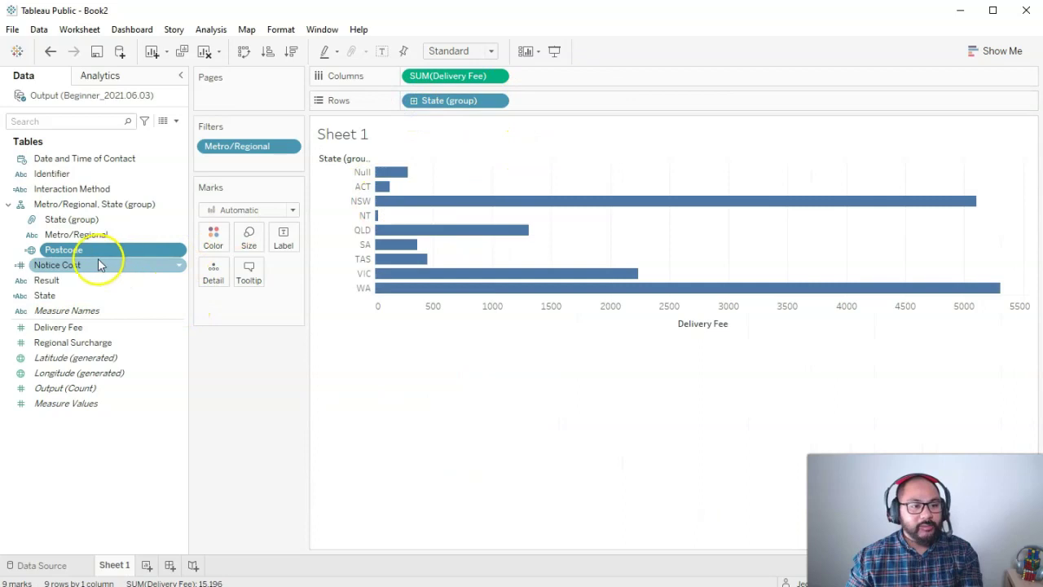
# Take Postcode back out of the hierarchy
pyautogui.moveTo(76, 250); pyautogui.dragTo(99, 311)
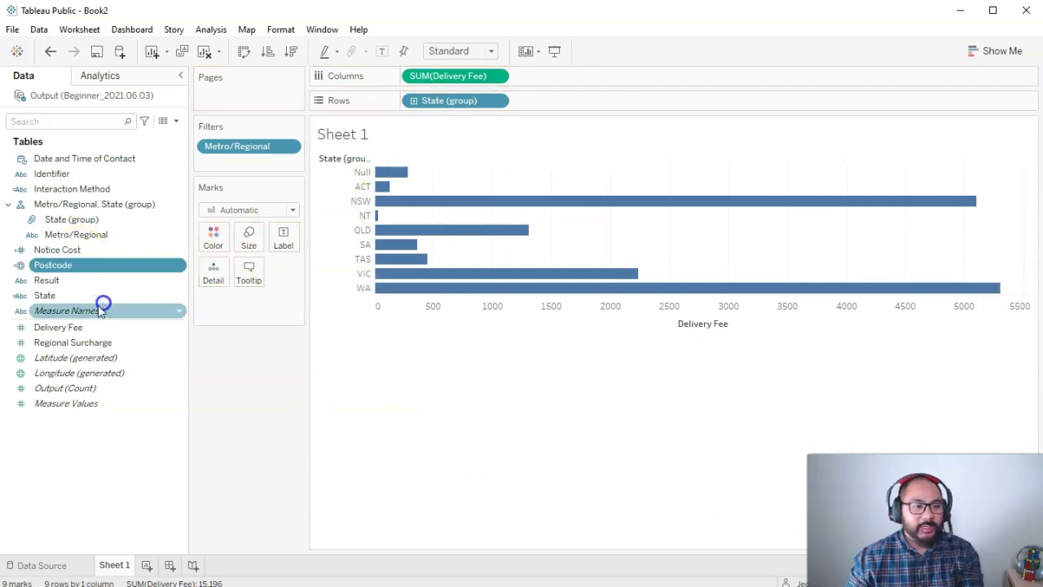
pyautogui.rightClick(65, 234)
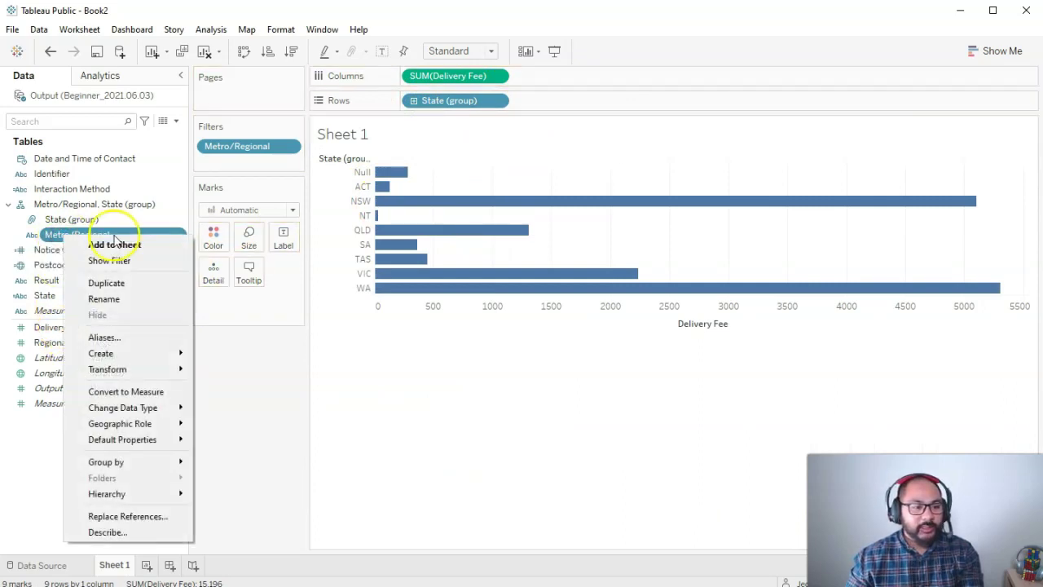
pyautogui.moveTo(130, 494)
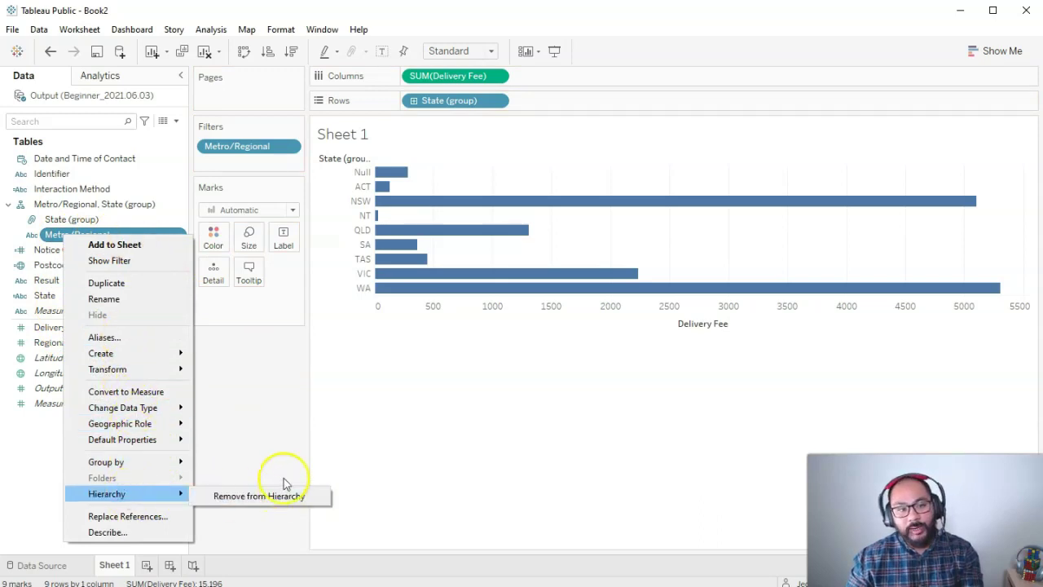
# Remove the Metro/Regional, State (group) hierarchy, keeping both fields standalone
pyautogui.click(73, 205)
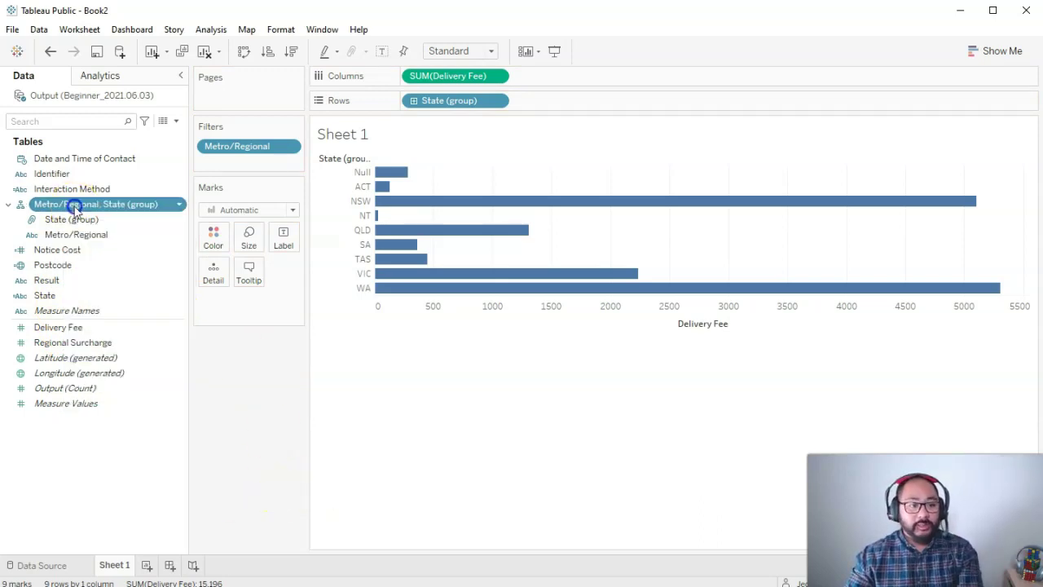
pyautogui.rightClick(54, 210)
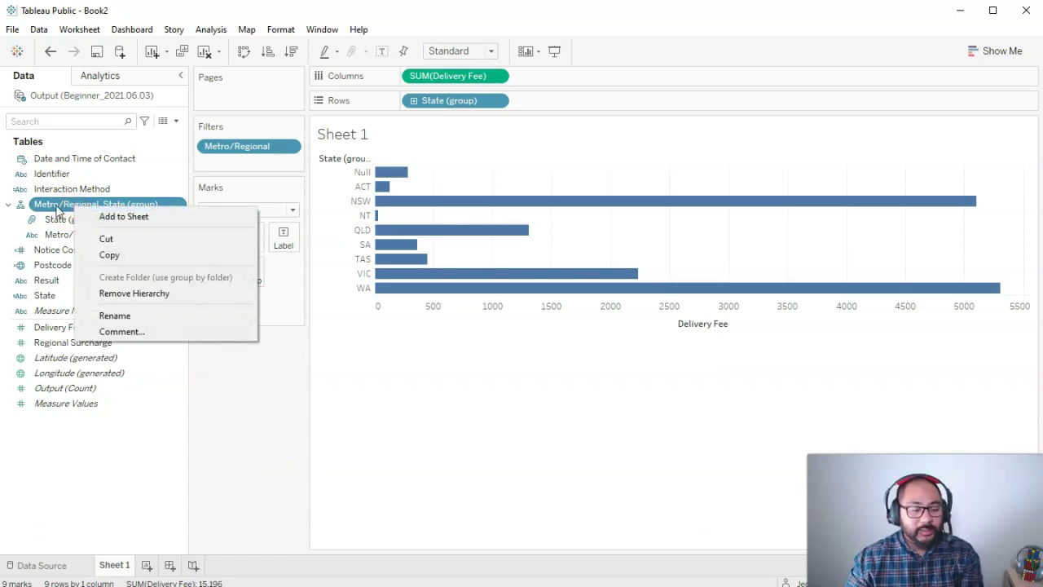
pyautogui.click(182, 295)
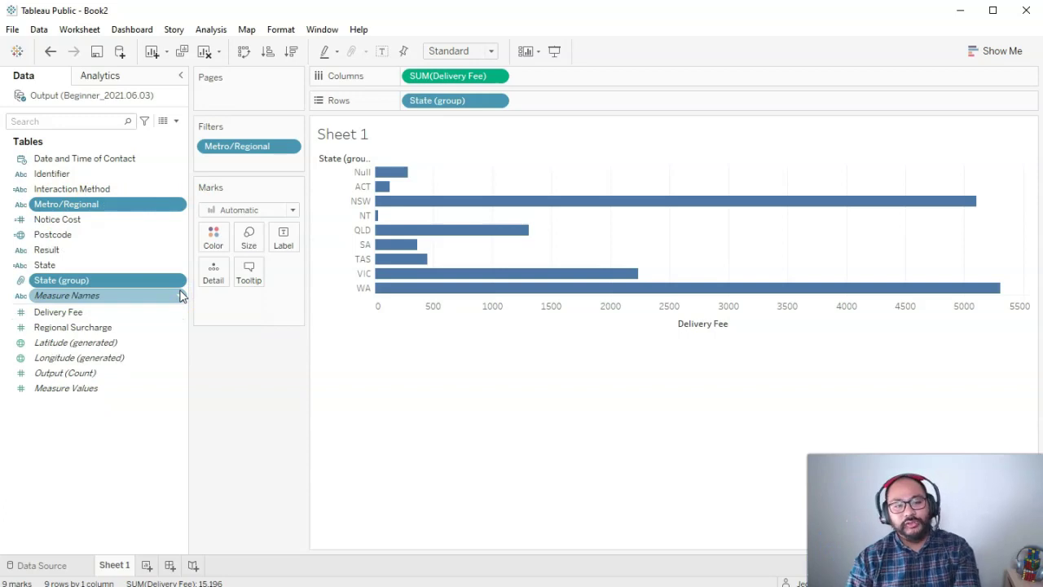
pyautogui.click(128, 456)
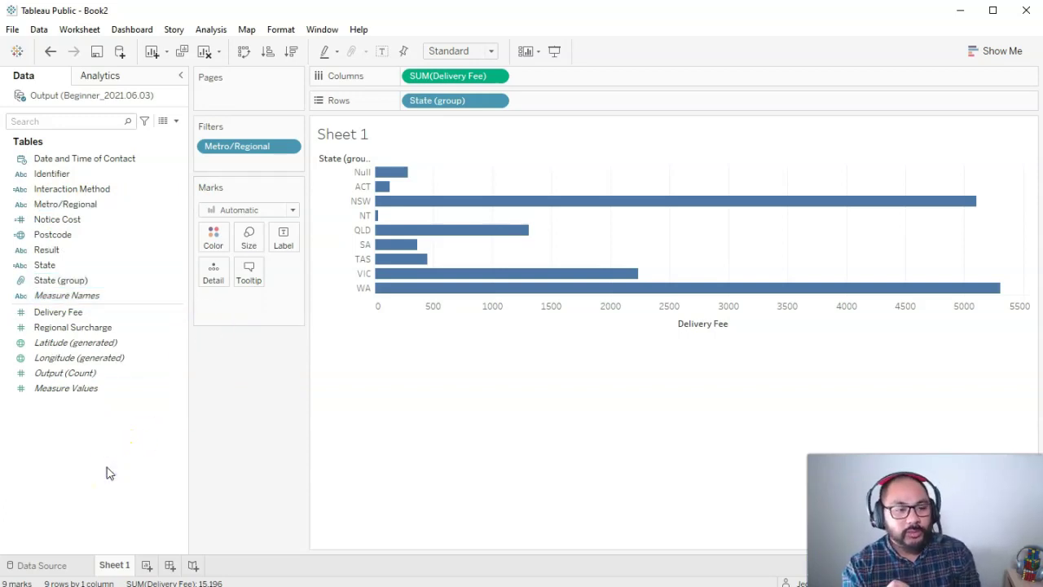
# Drop State (group) onto Metro/Regional and confirm the new Metro/Regional, State (group) hierarchy
pyautogui.click(49, 249)
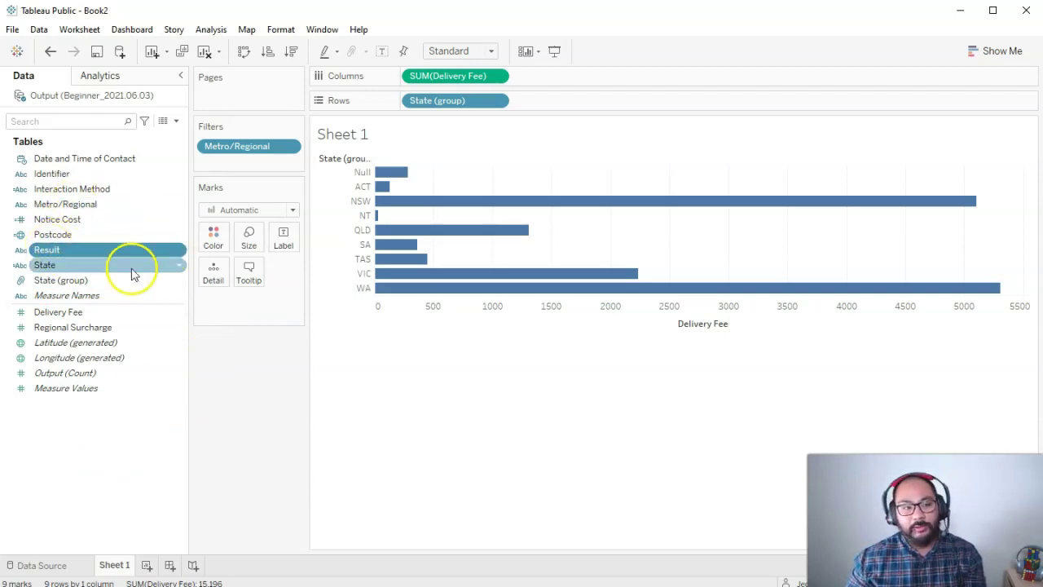
pyautogui.click(53, 282)
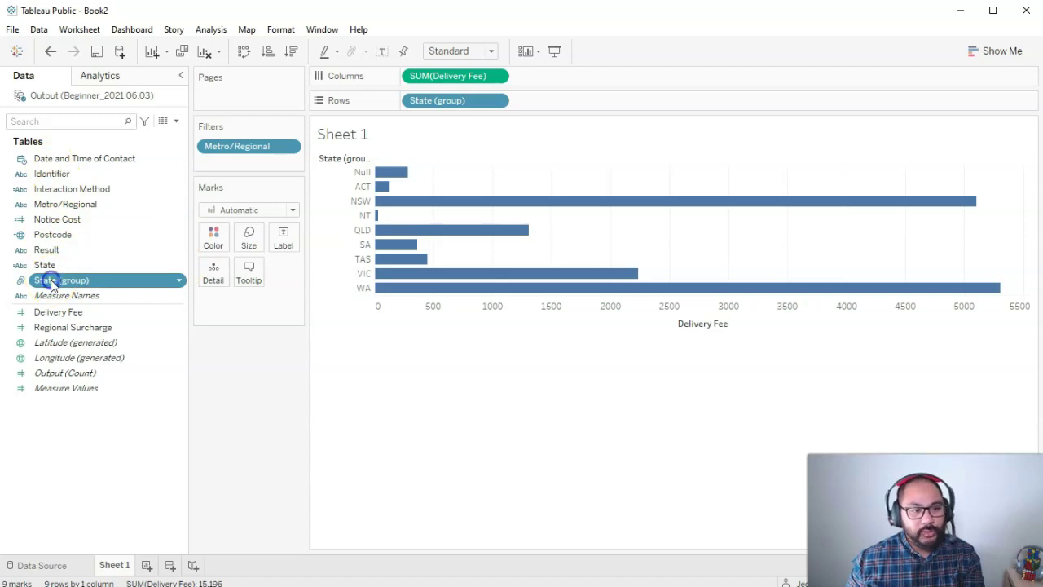
pyautogui.moveTo(50, 282); pyautogui.dragTo(88, 204)
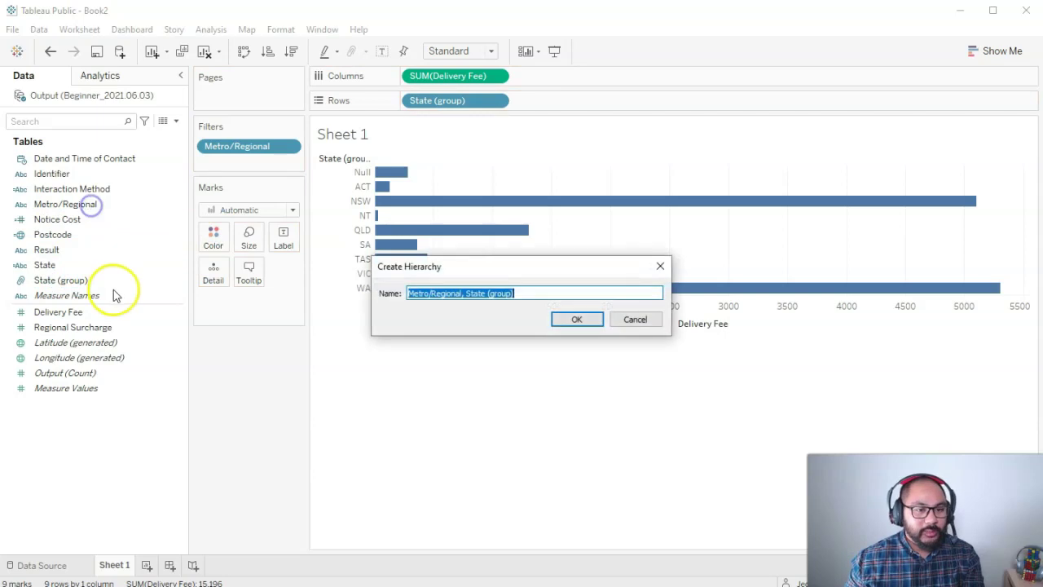
pyautogui.click(584, 320)
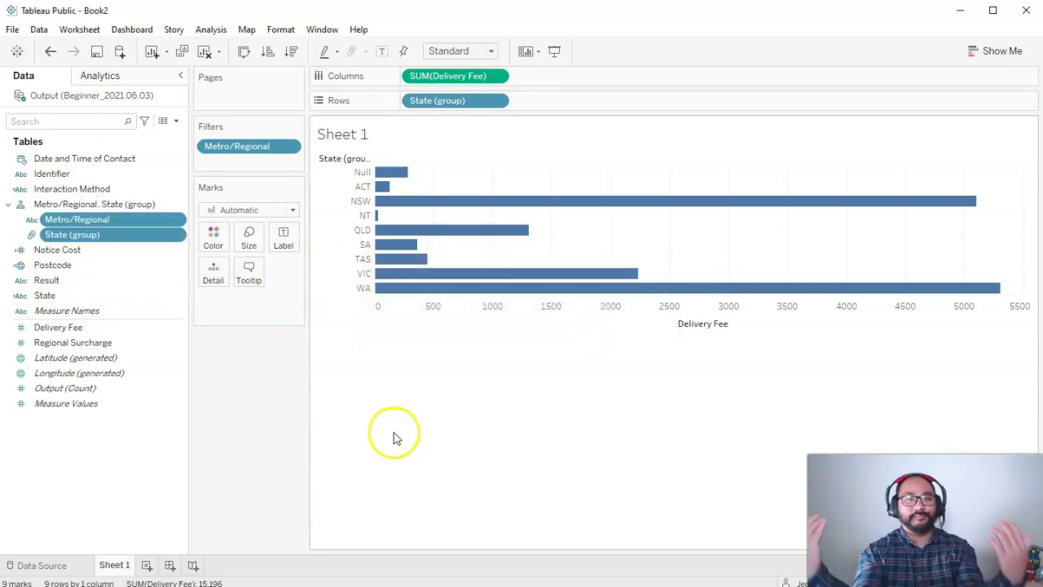